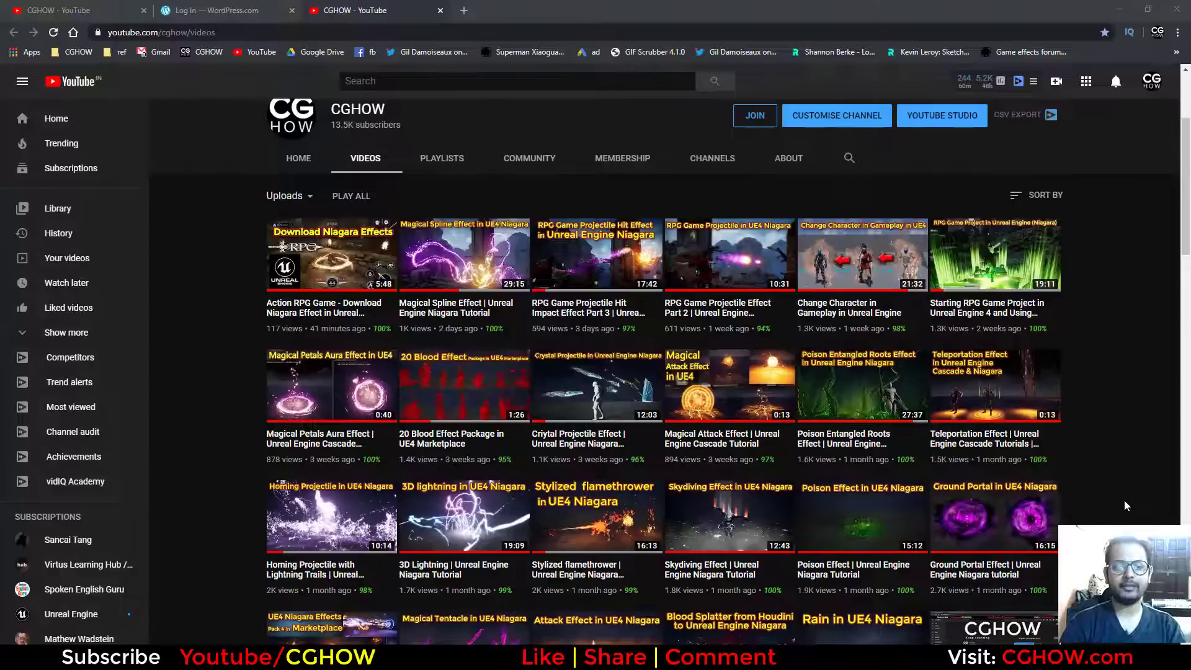
- Look through the CGHOW channel's uploaded Unreal Engine effect videos on YouTube
scroll(1143, 467, up, 2)
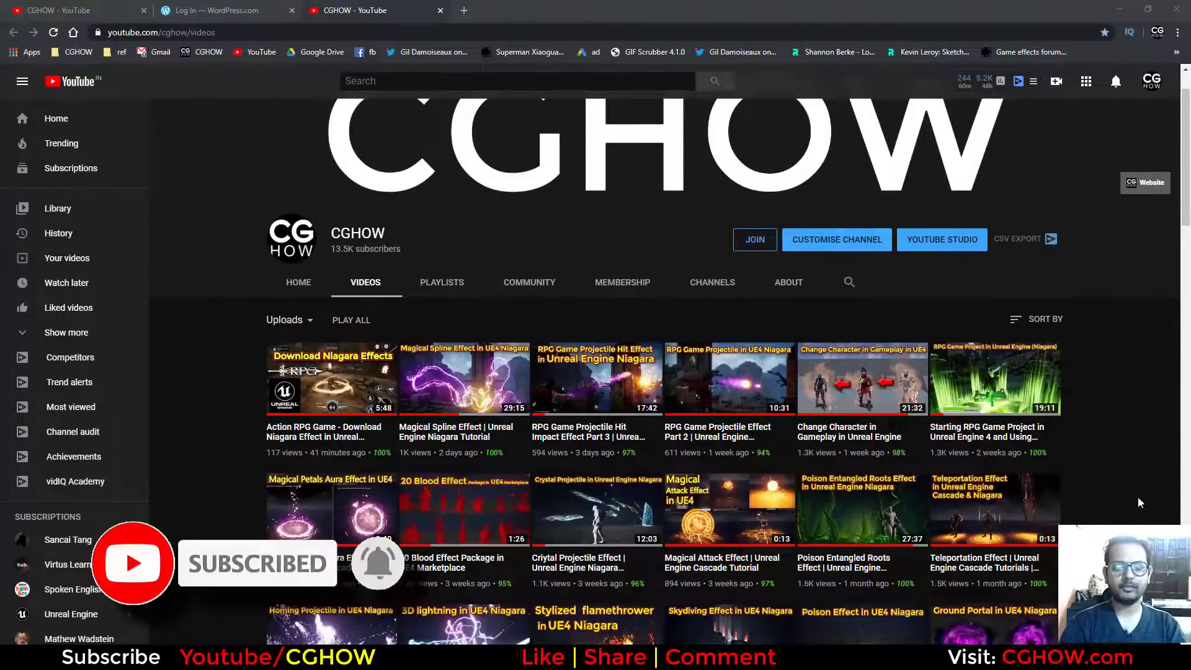
scroll(1140, 502, down, 5)
scroll(1141, 502, down, 3)
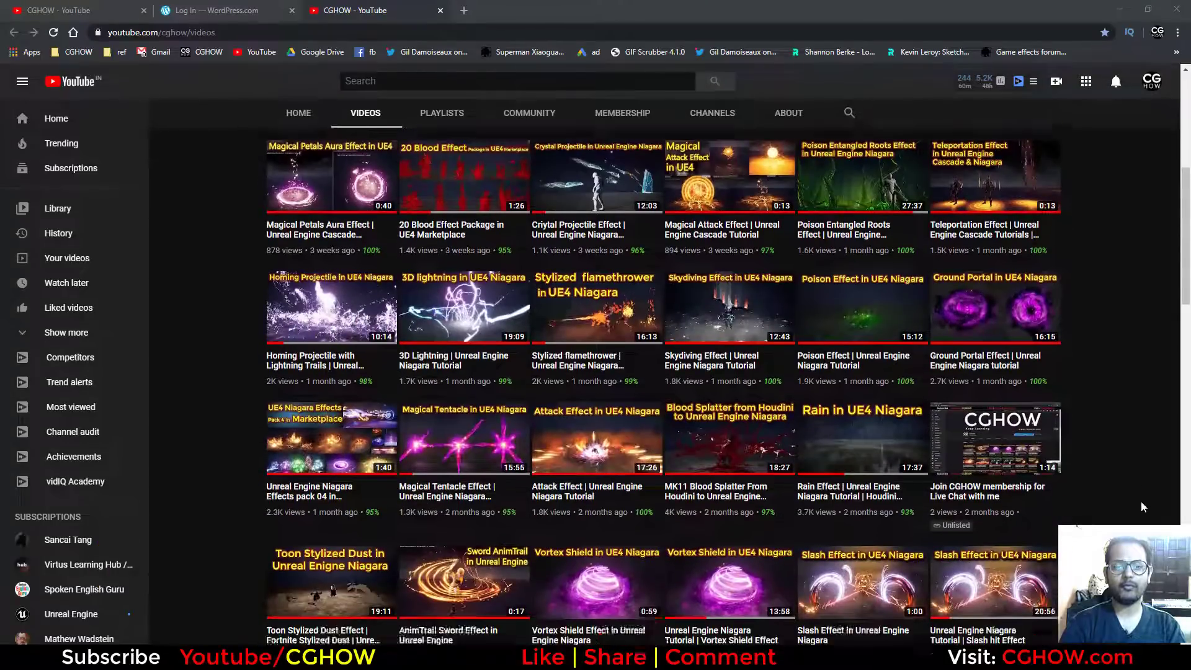
scroll(1145, 485, up, 9)
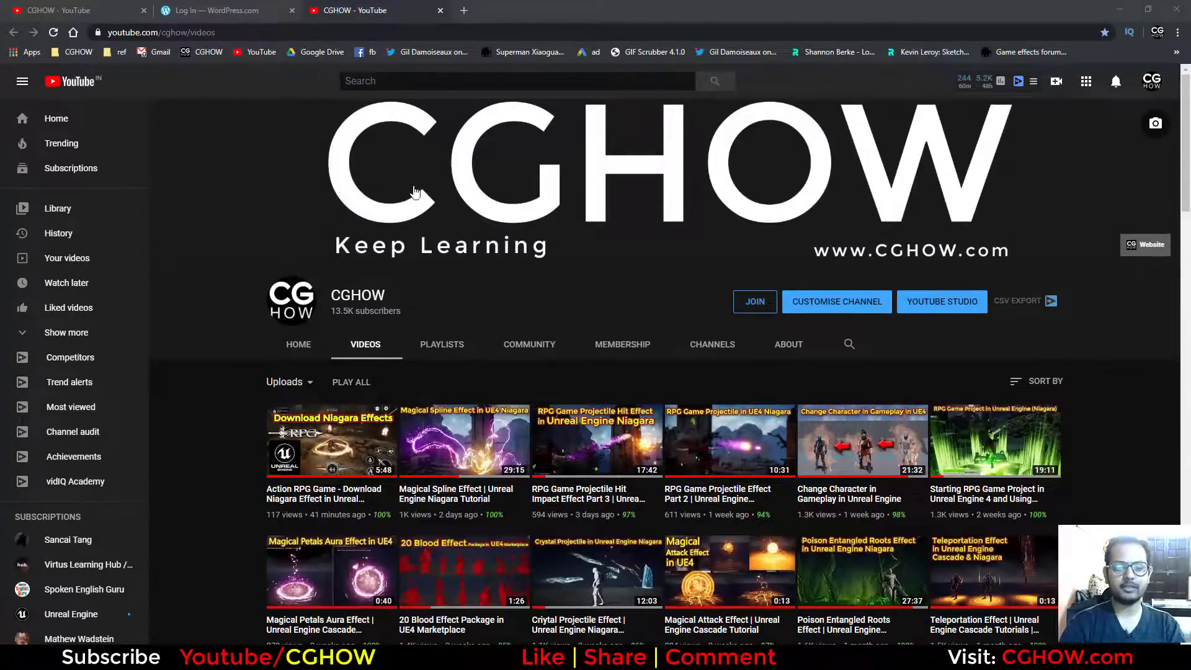
scroll(663, 375, down, 5)
scroll(550, 353, down, 15)
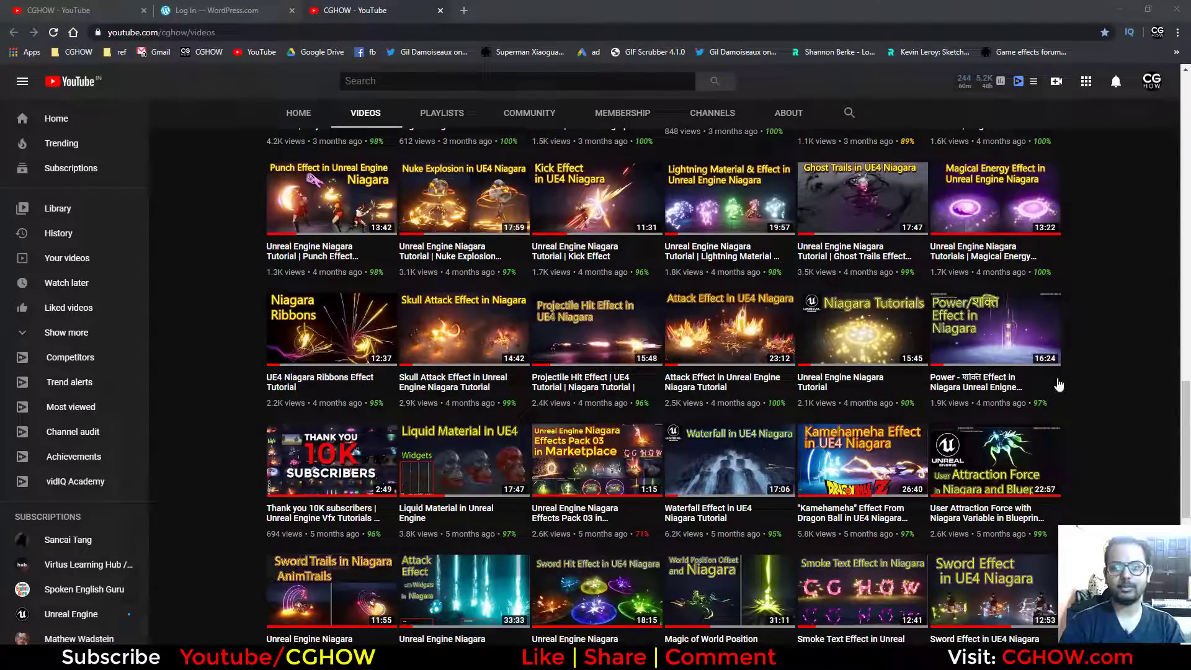
scroll(1130, 416, up, 20)
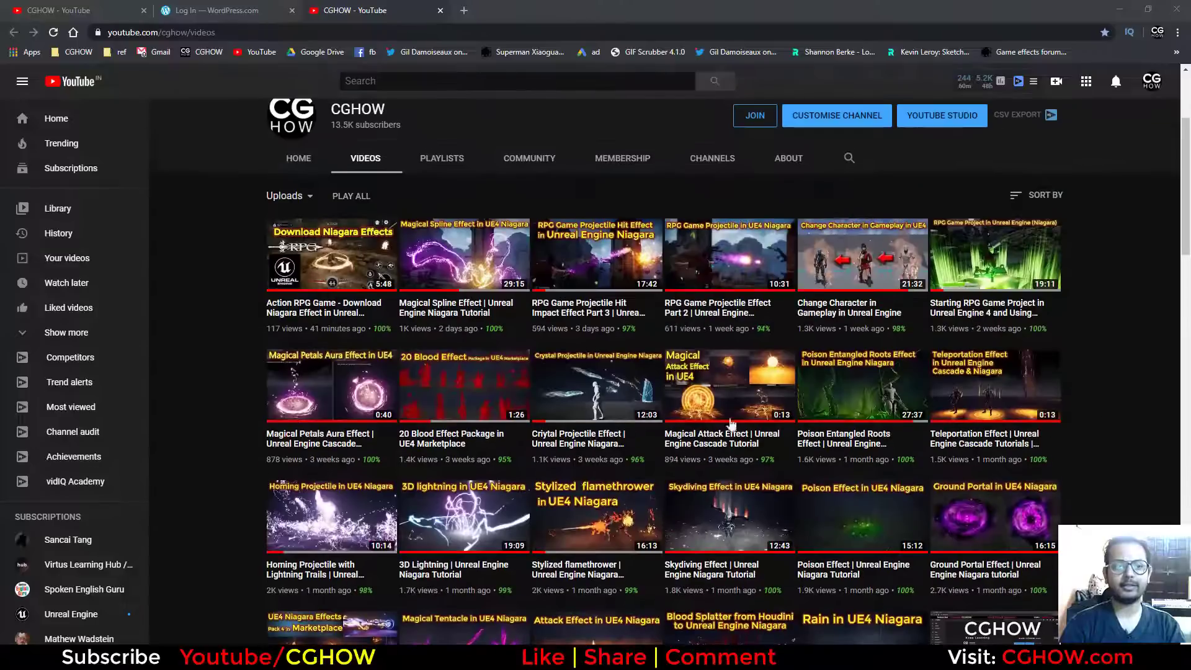
scroll(237, 356, up, 2)
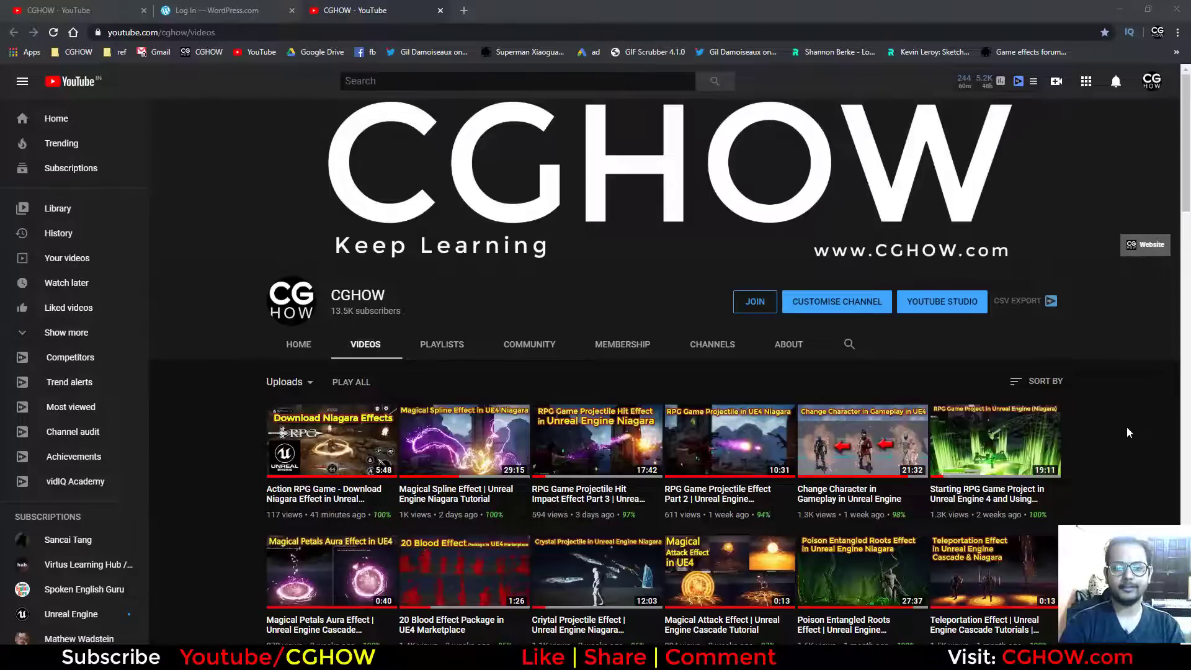
scroll(1127, 426, down, 3)
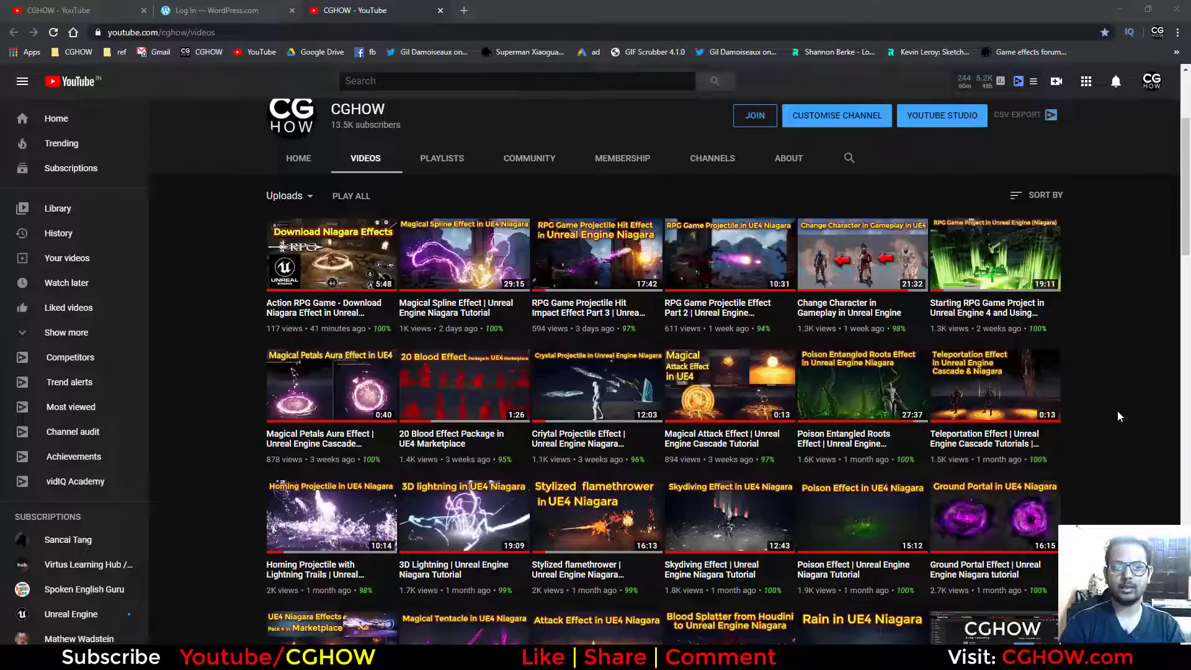
scroll(608, 486, down, 1)
scroll(608, 486, down, 10)
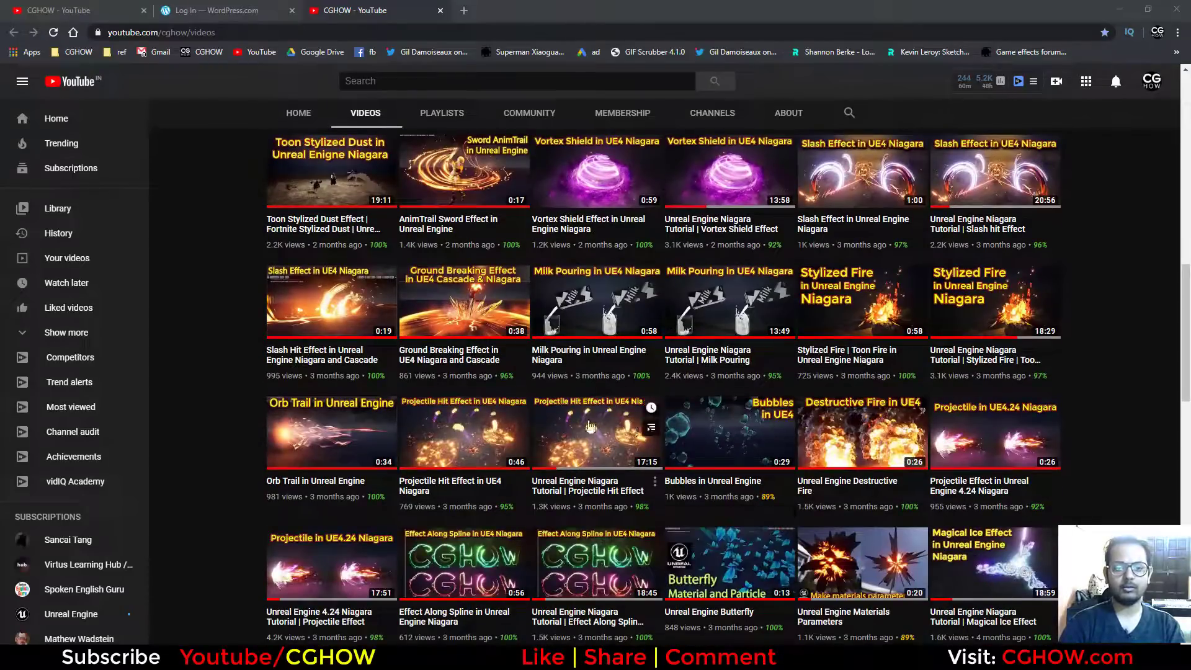
scroll(507, 332, down, 1)
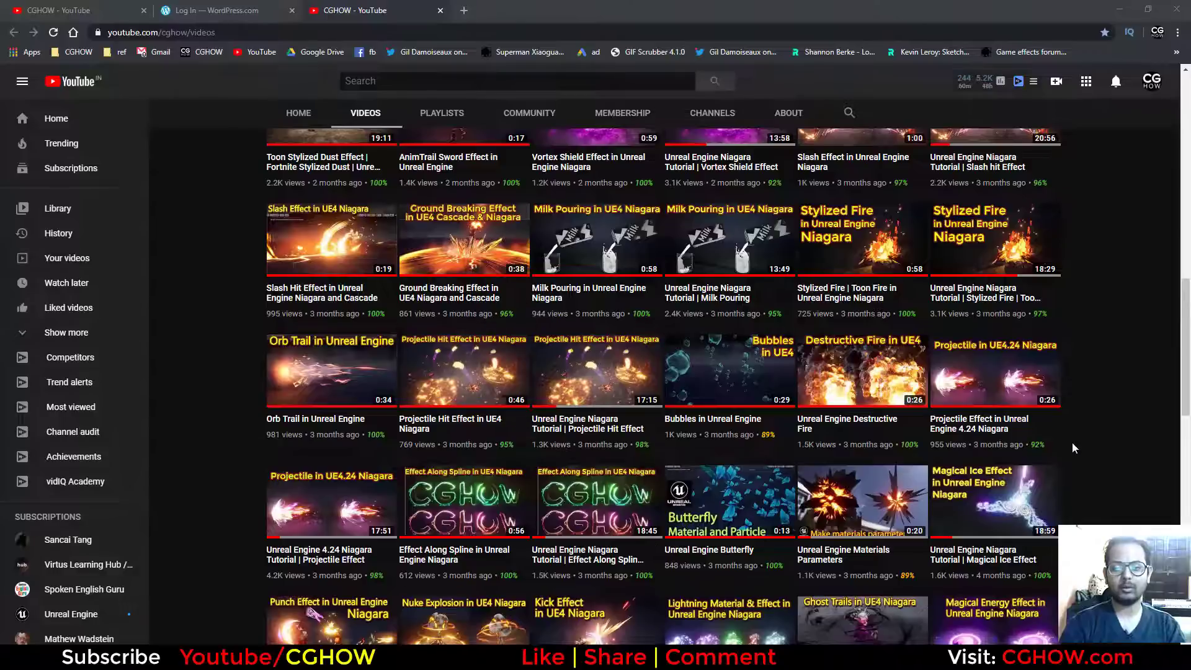
scroll(1105, 466, down, 2)
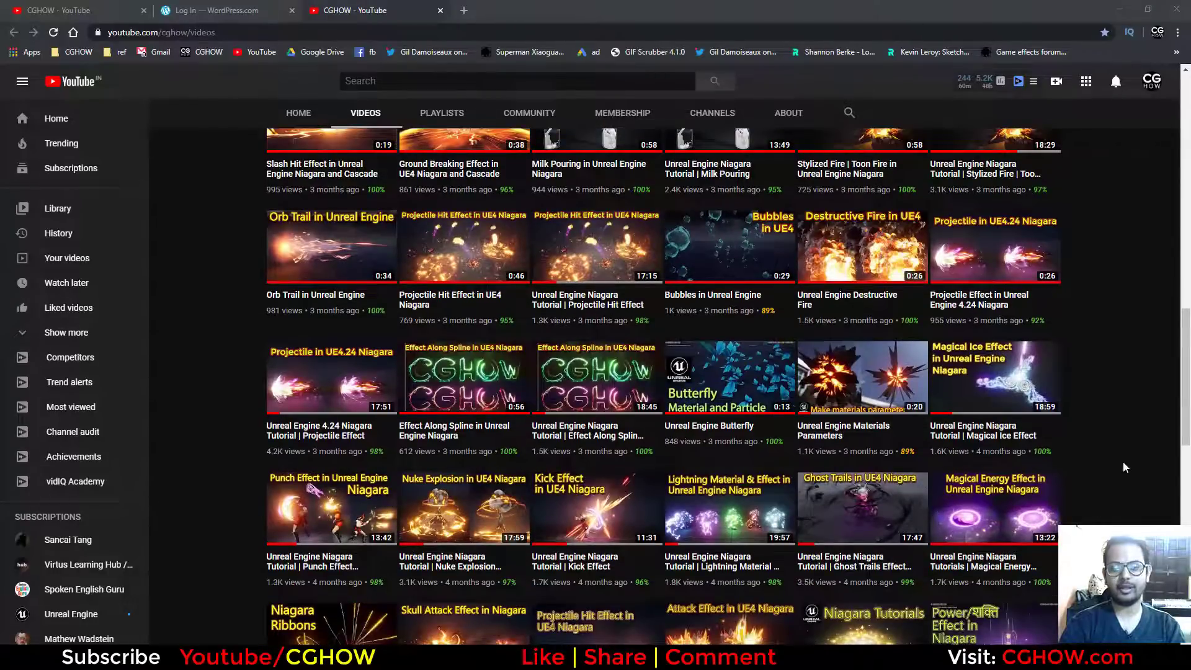
scroll(1123, 461, down, 1)
scroll(1123, 460, up, 6)
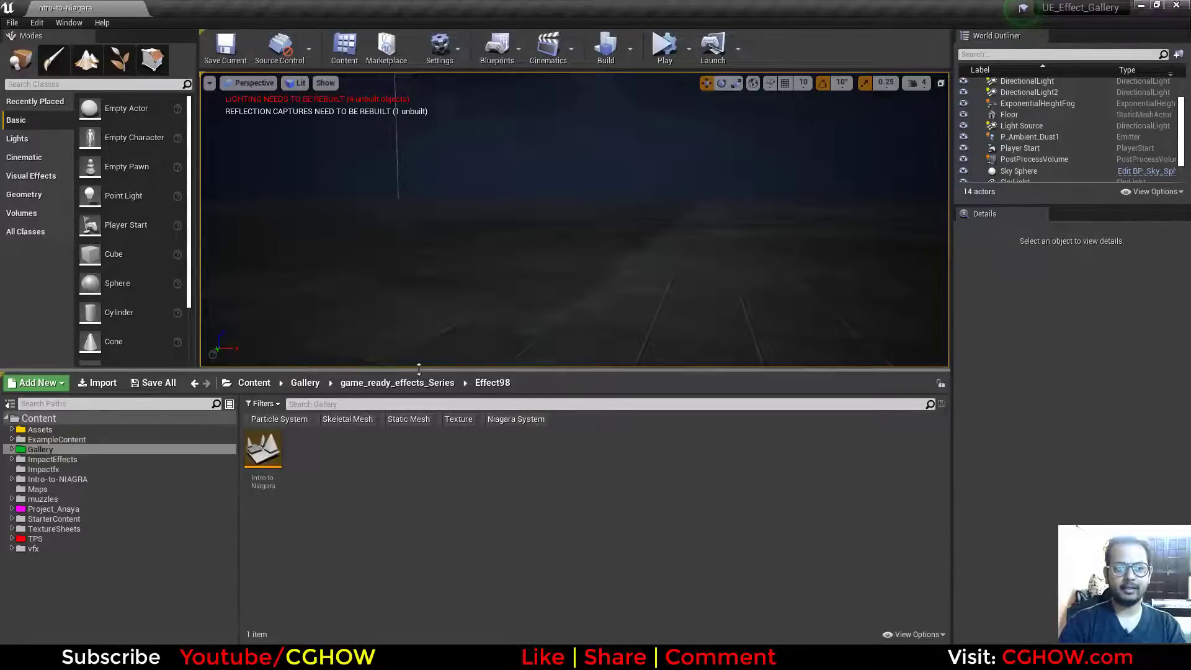
- Switch to Unreal Editor and make the level viewport taller above the Content Browser
drag(418, 369, 418, 409)
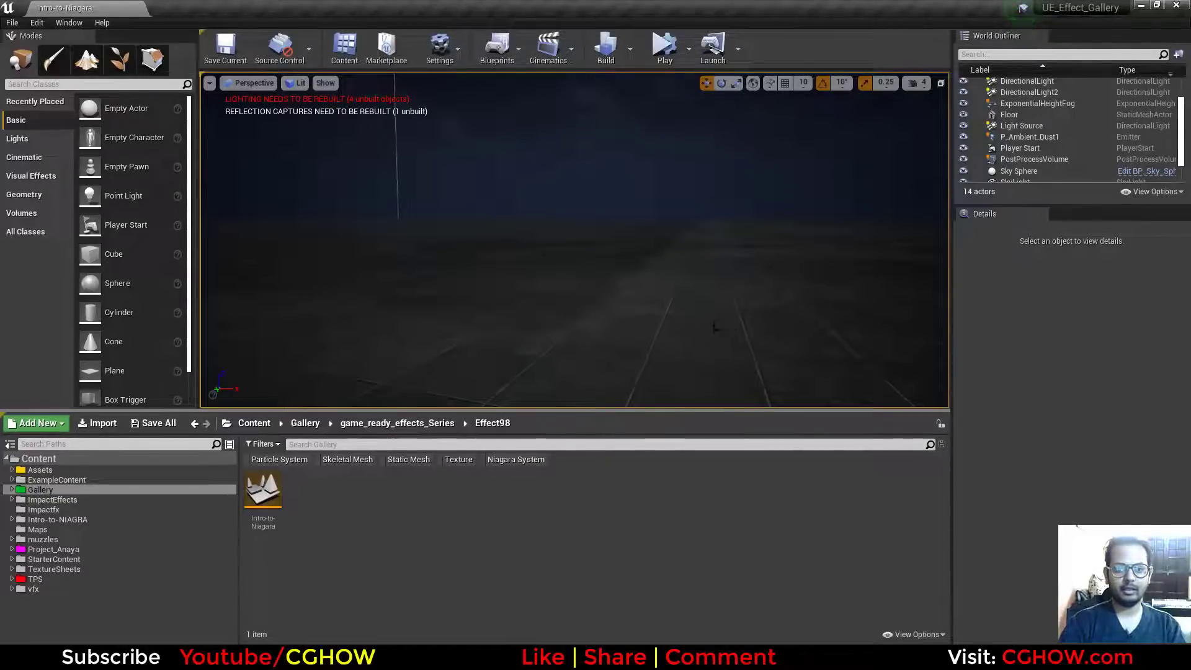
right_drag(574, 240, 720, 241)
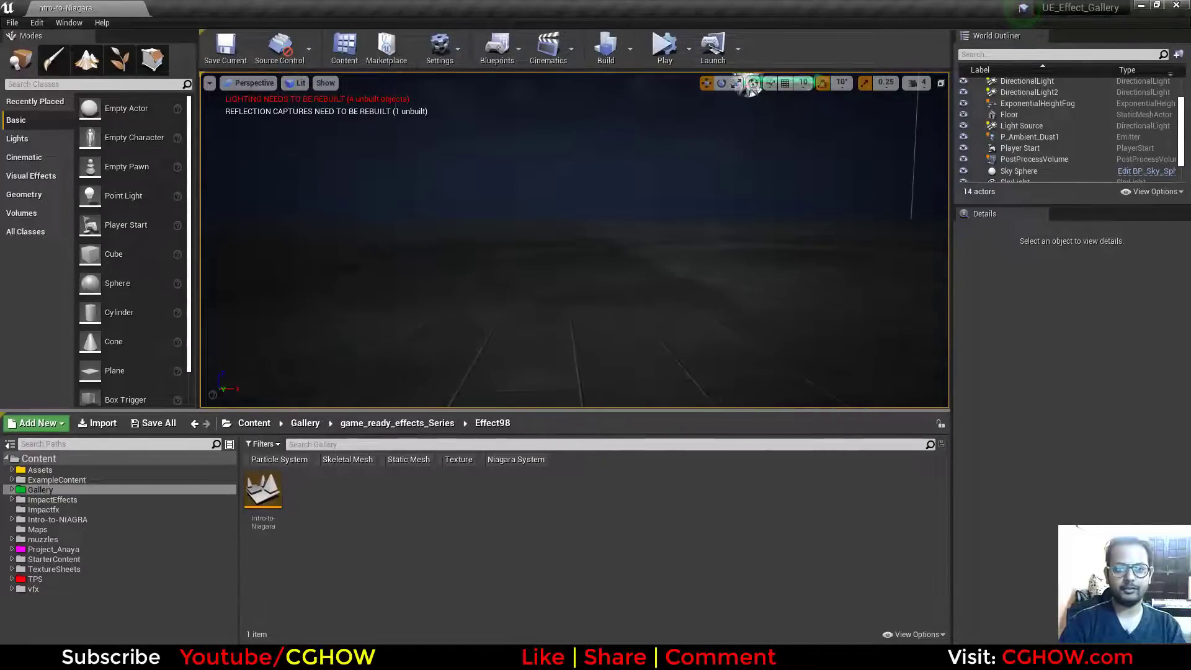
right_drag(467, 344, 508, 358)
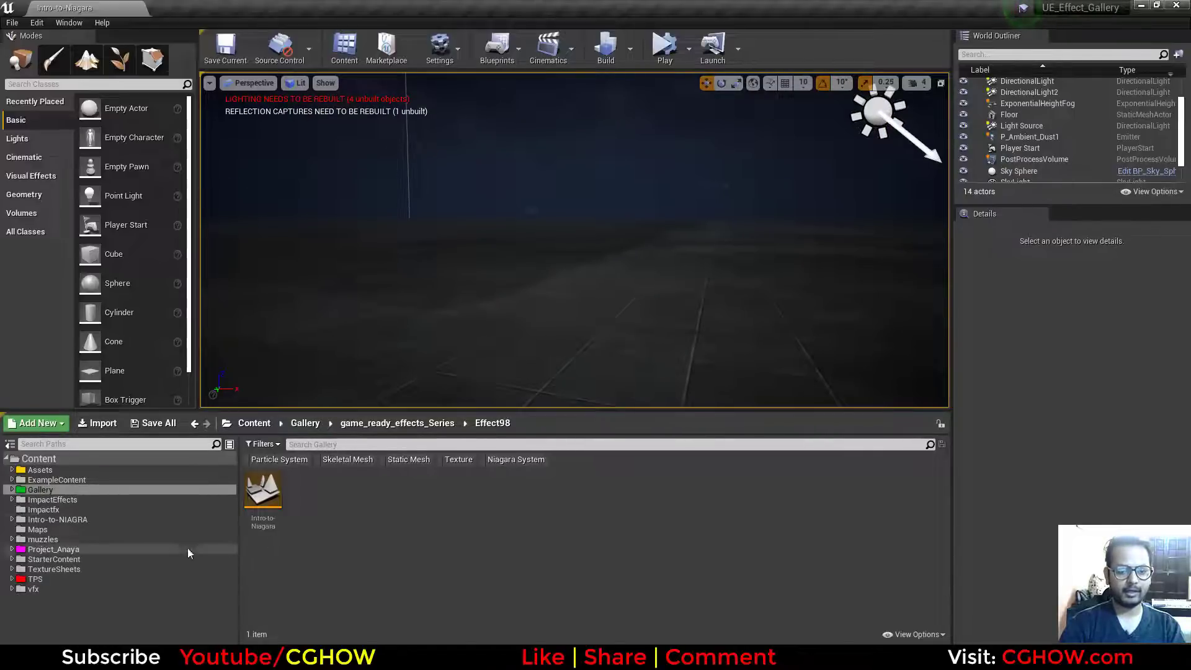
click(273, 503)
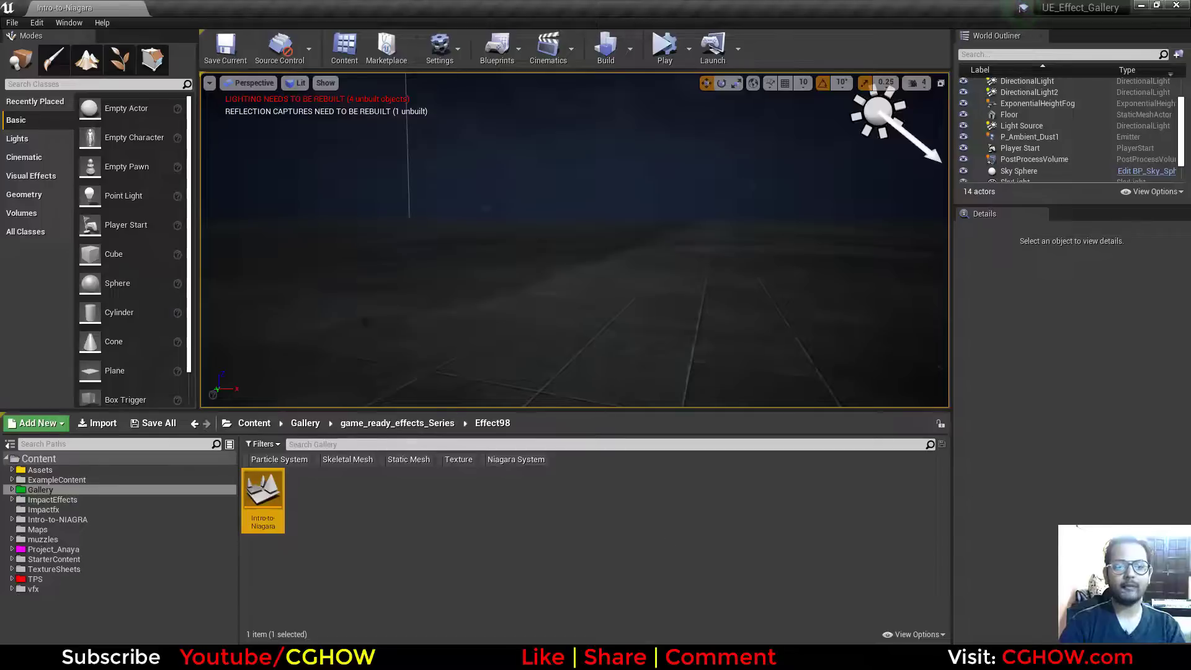
right_drag(436, 165, 484, 157)
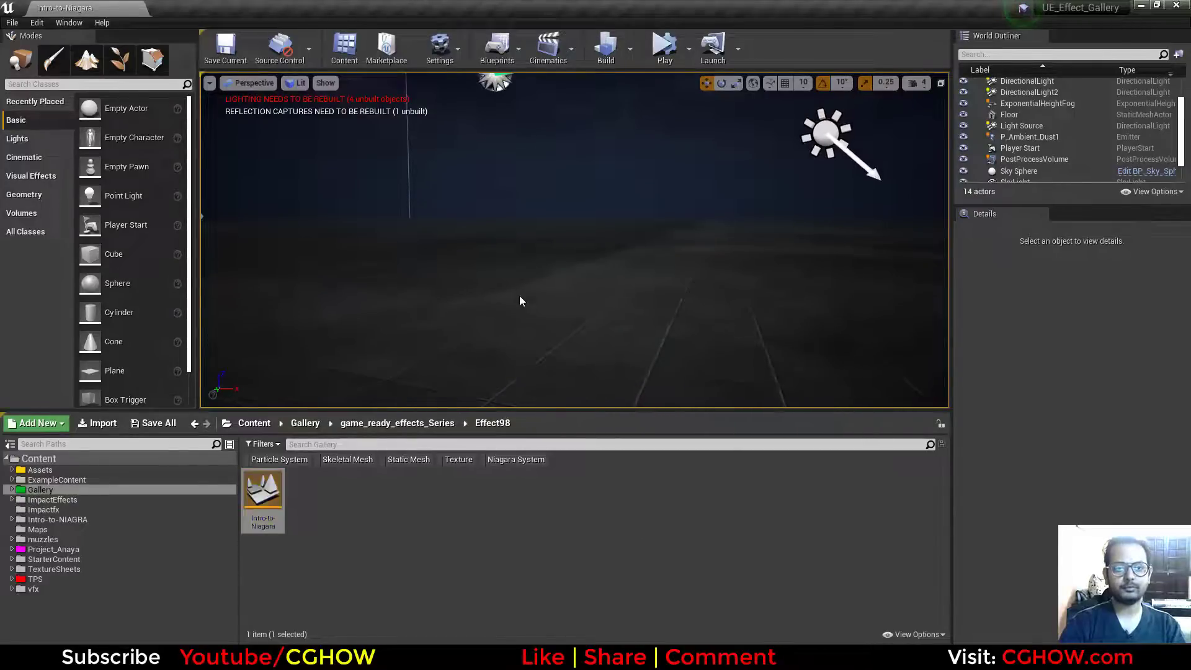
right_drag(520, 301, 488, 303)
- Check in the built-in FX plugins whether Niagara and Niagara Extras are enabled
click(37, 23)
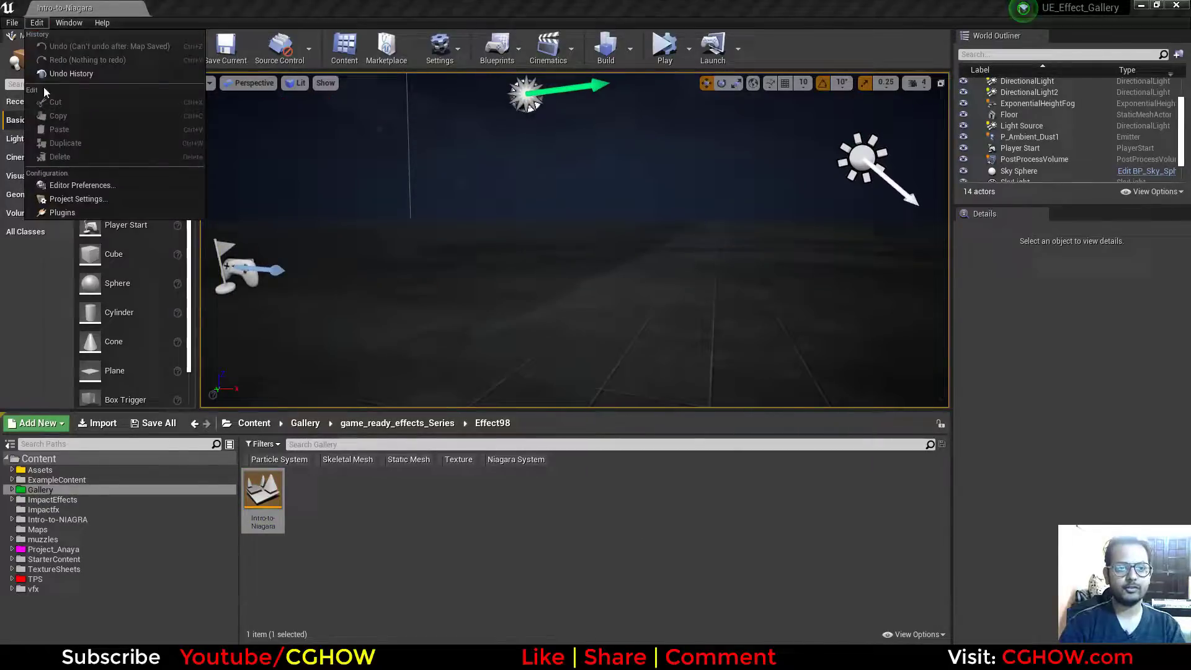
click(102, 213)
click(278, 444)
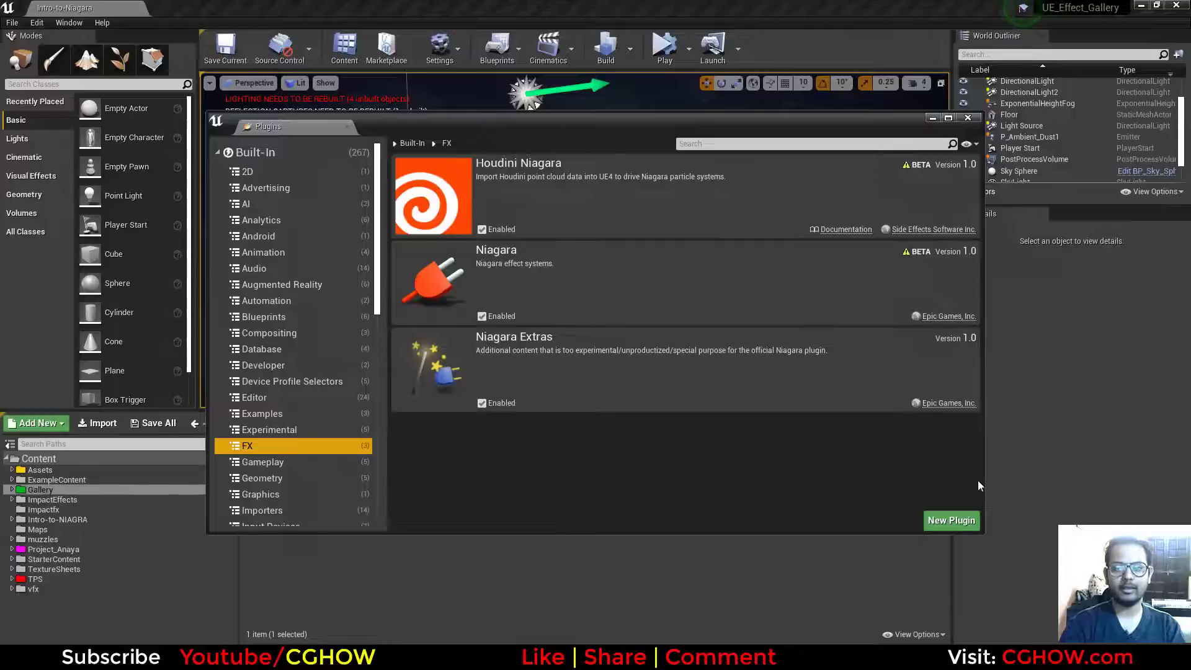
click(966, 118)
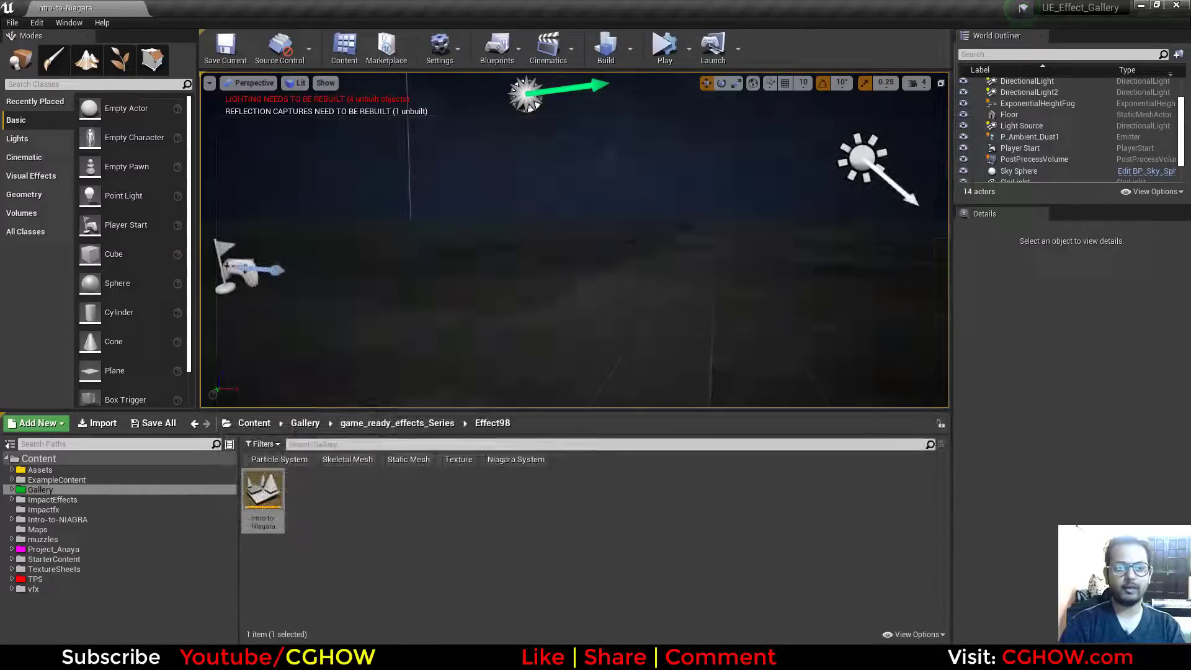
- Start a new Niagara Emitter asset in the Effect98 folder
right_drag(642, 314, 642, 314)
key(s)
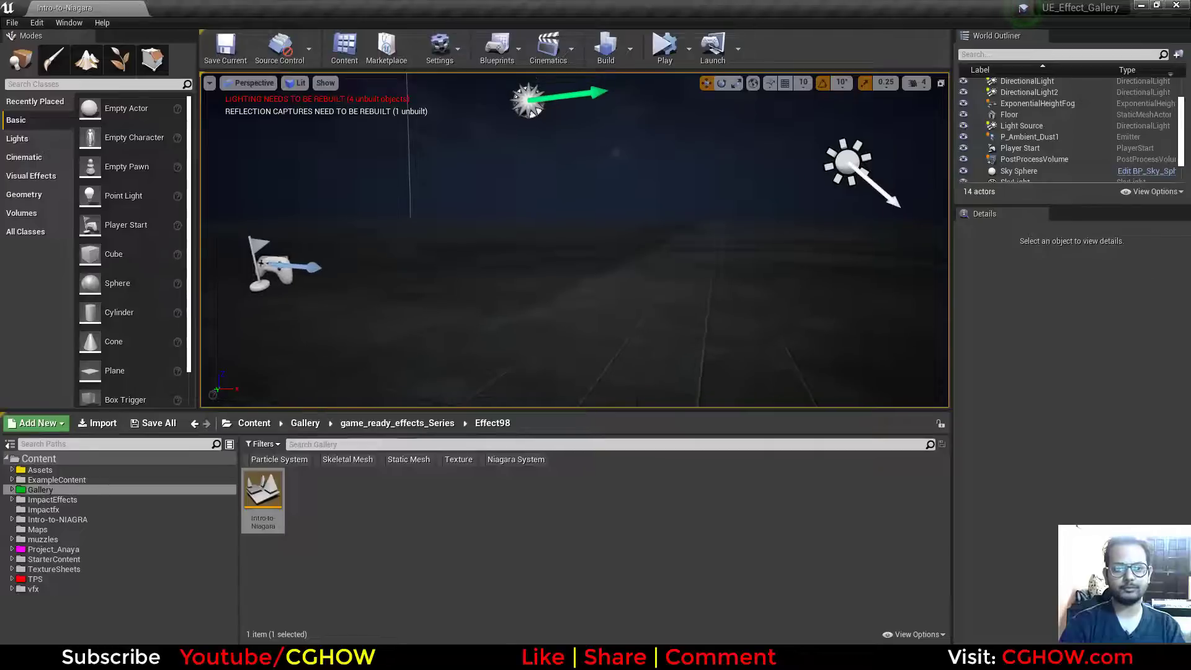
right_click(415, 512)
mouse_move(447, 415)
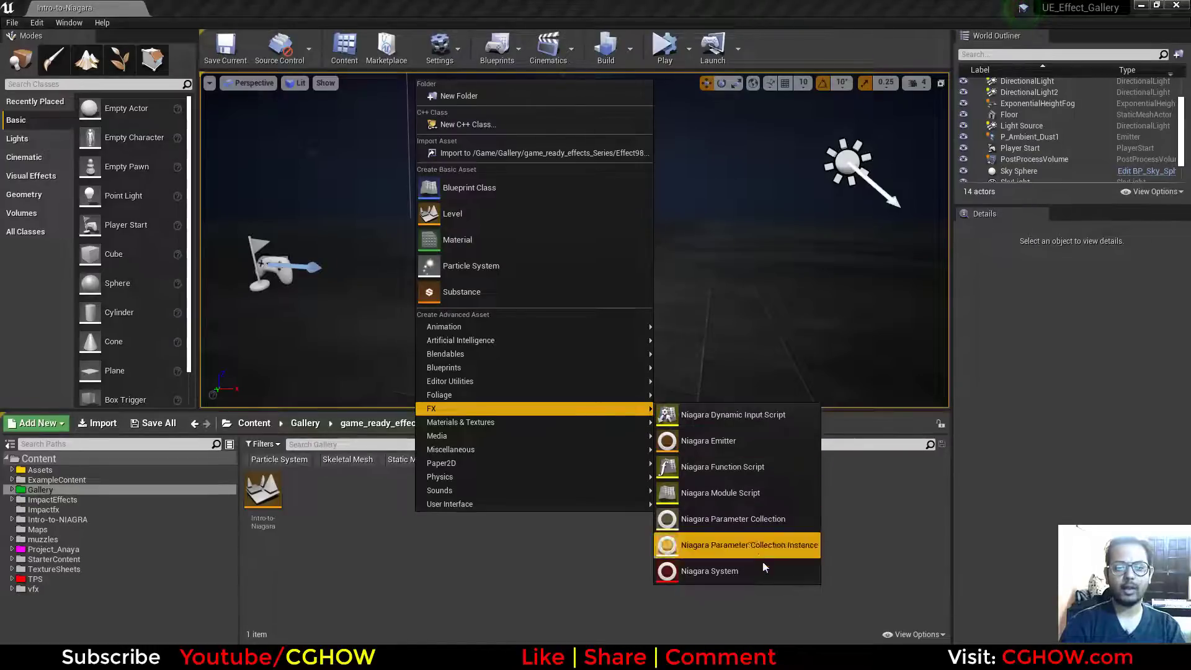
click(683, 438)
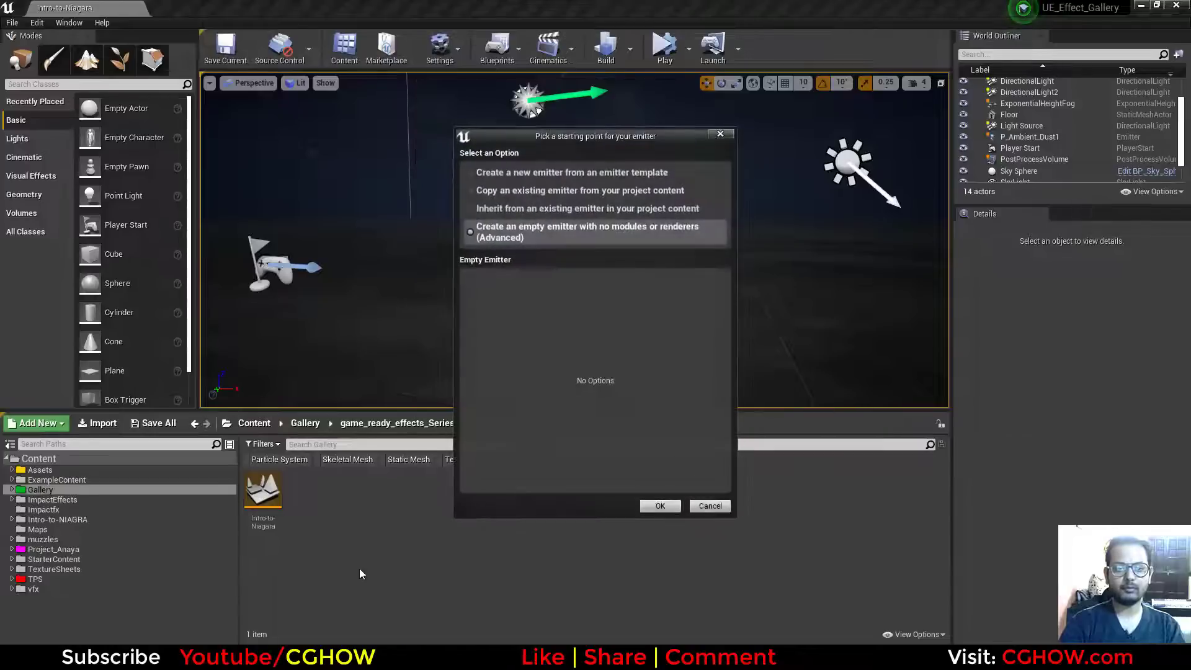
- Compare the emitter's starting-point options: template, empty emitter, inheriting from an existing emitter, and copying an existing emitter
click(550, 173)
scroll(517, 360, down, 3)
scroll(516, 360, up, 2)
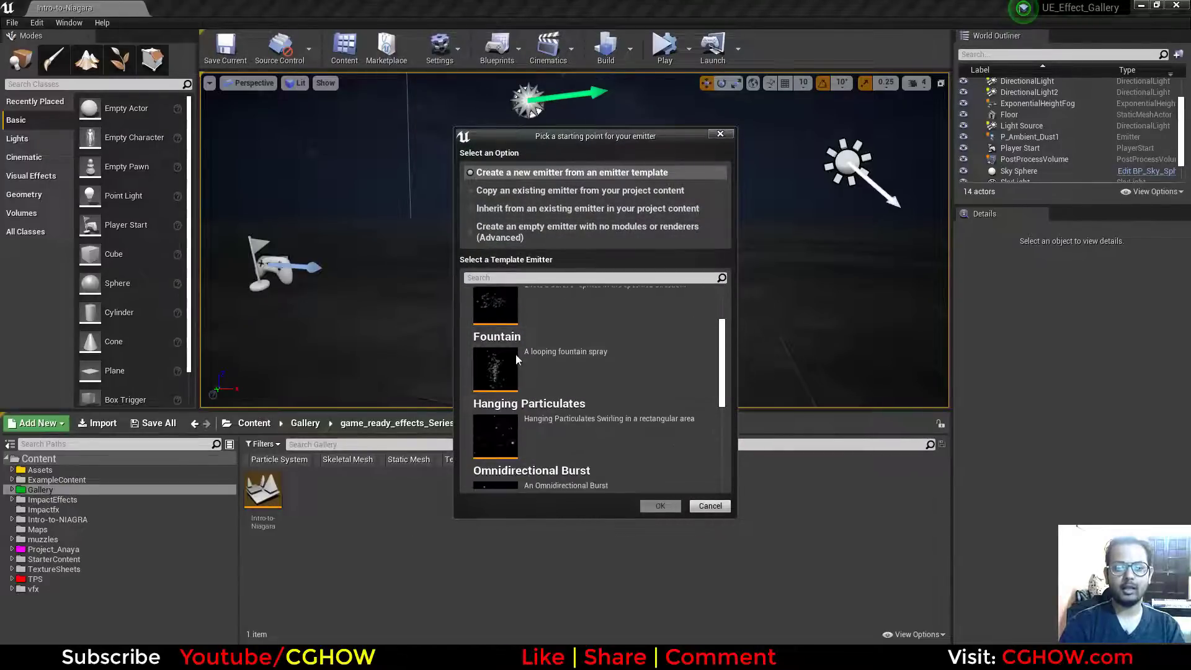
scroll(598, 367, down, 1)
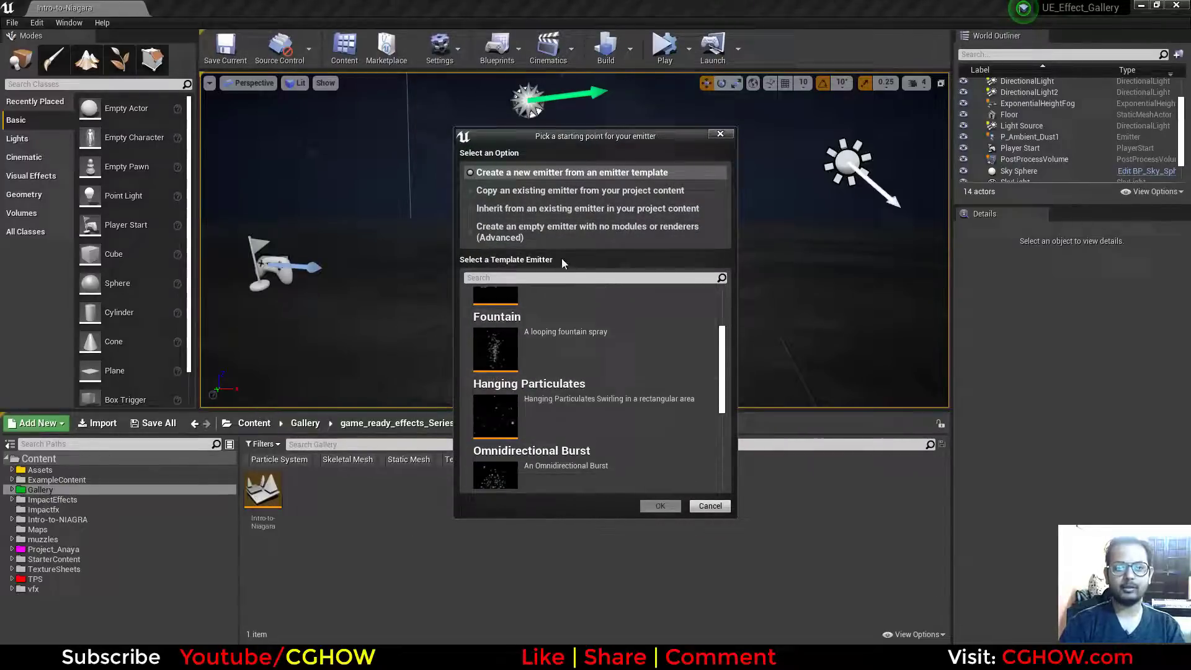
scroll(558, 348, up, 1)
click(532, 231)
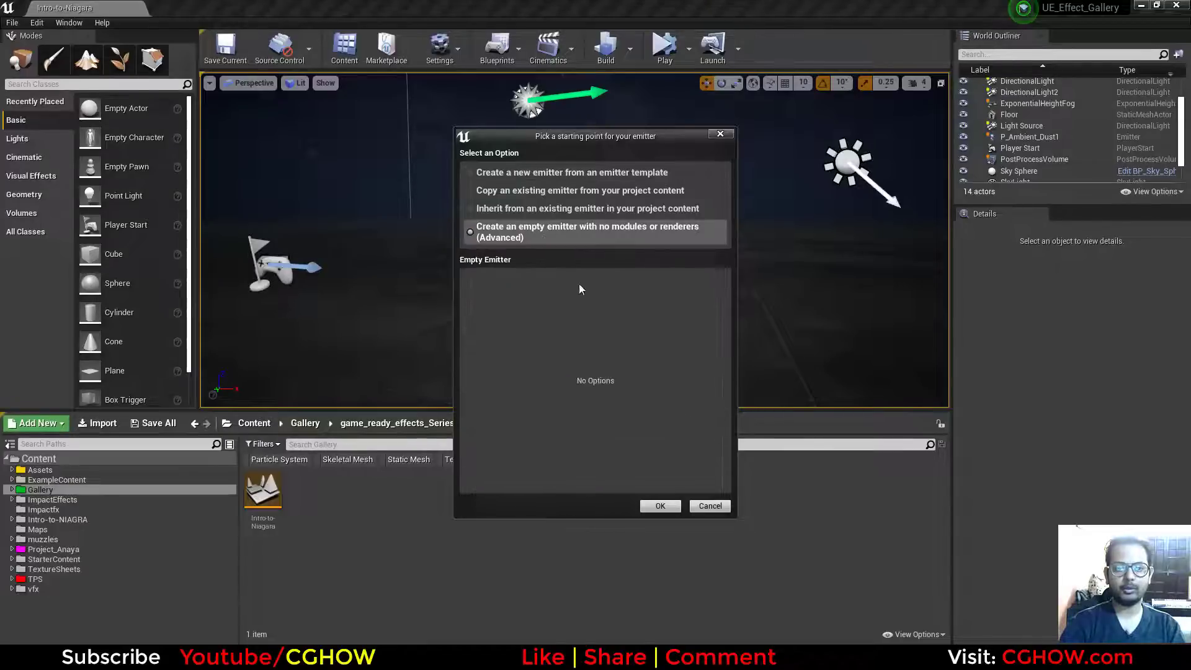
click(512, 210)
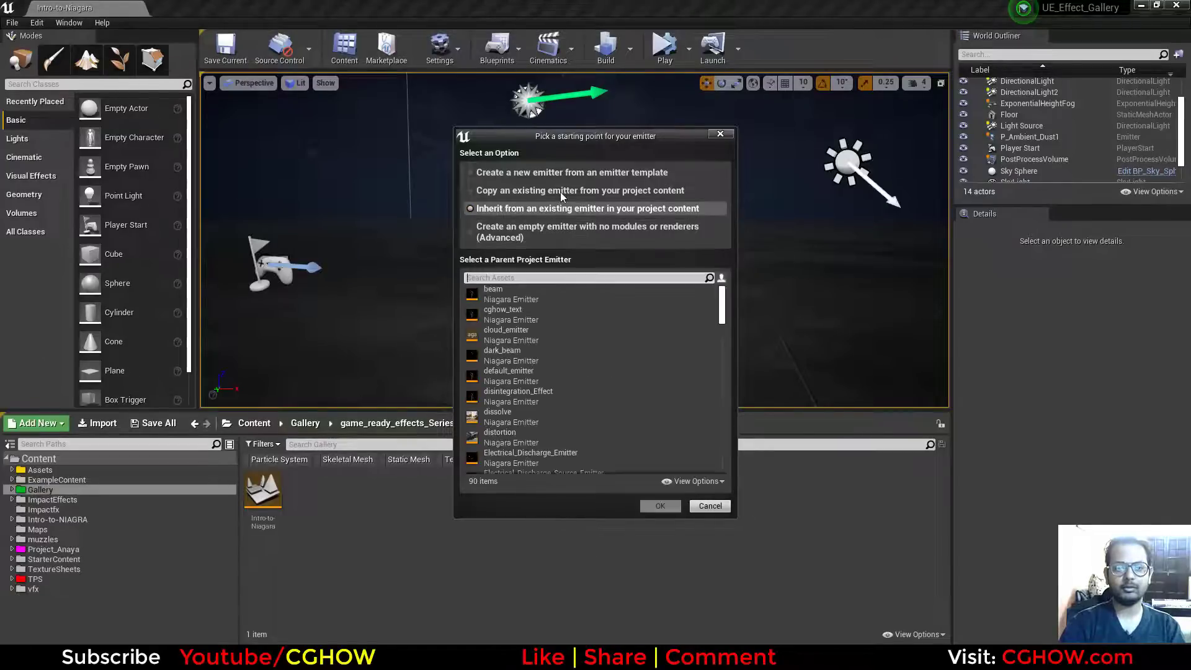
click(543, 192)
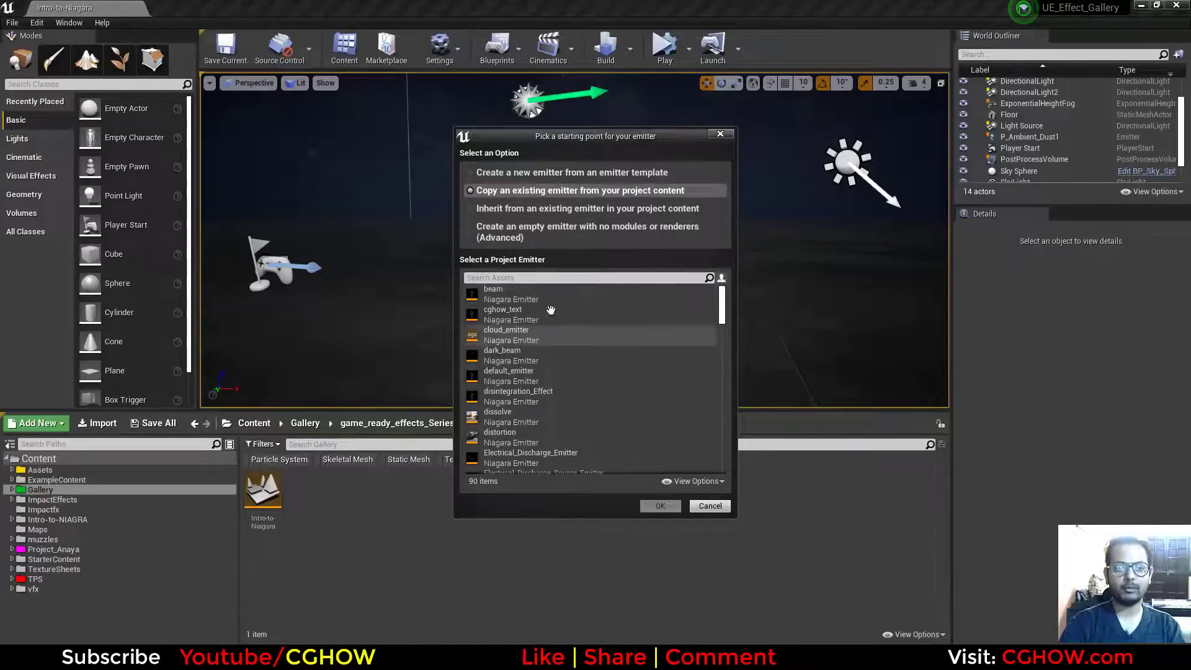
- Create the emitter from the Fountain template under its default name and open it with its Sprite Renderer settings expanded
click(525, 173)
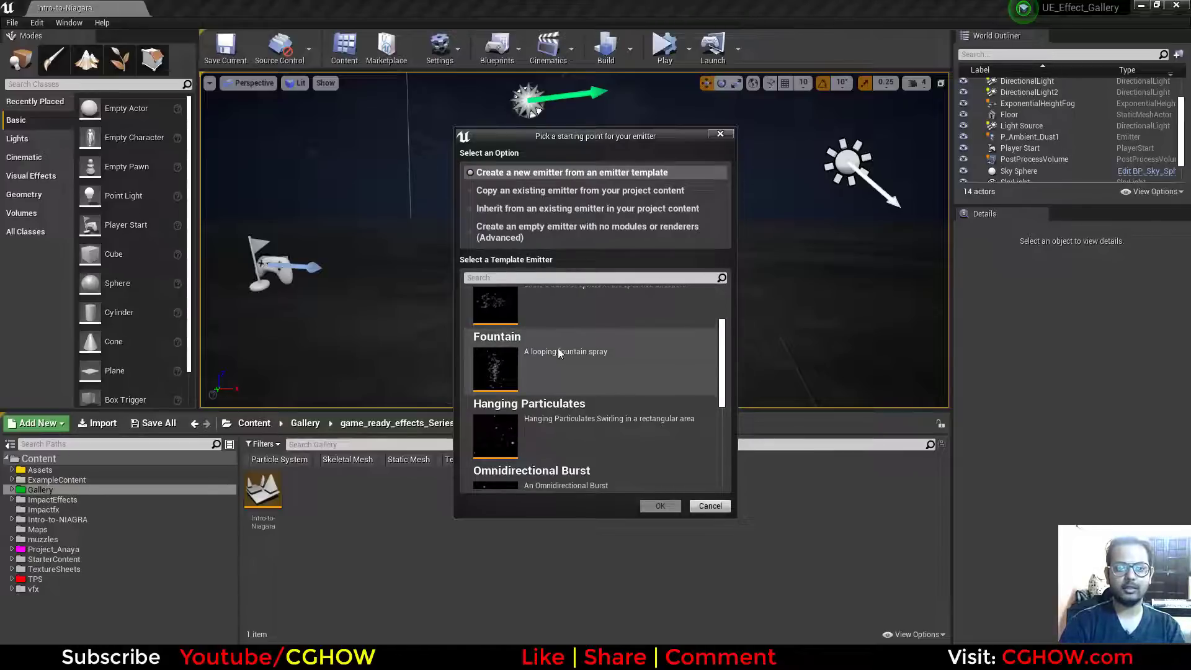
click(579, 361)
click(660, 505)
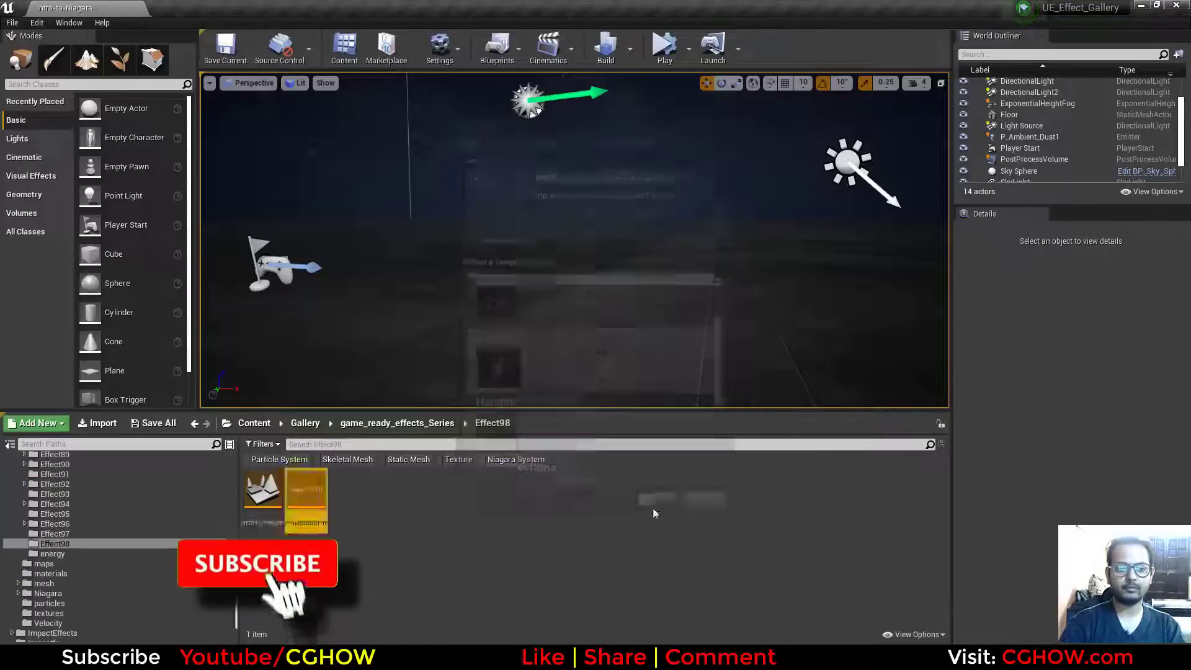
key(Return)
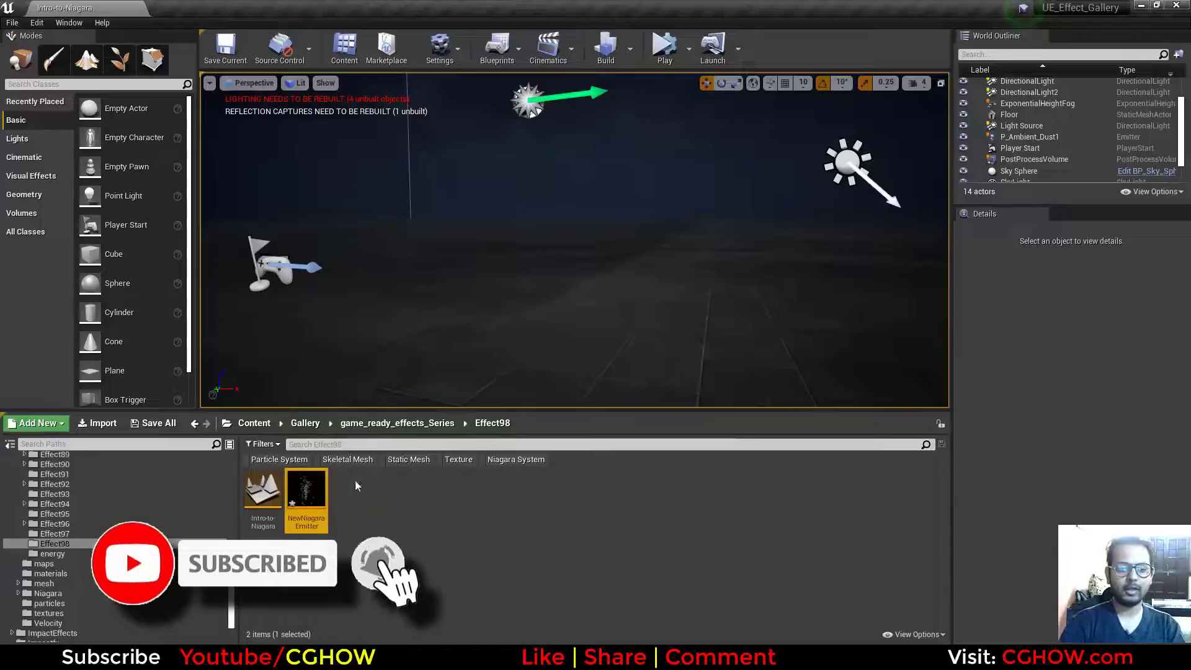
double_click(310, 496)
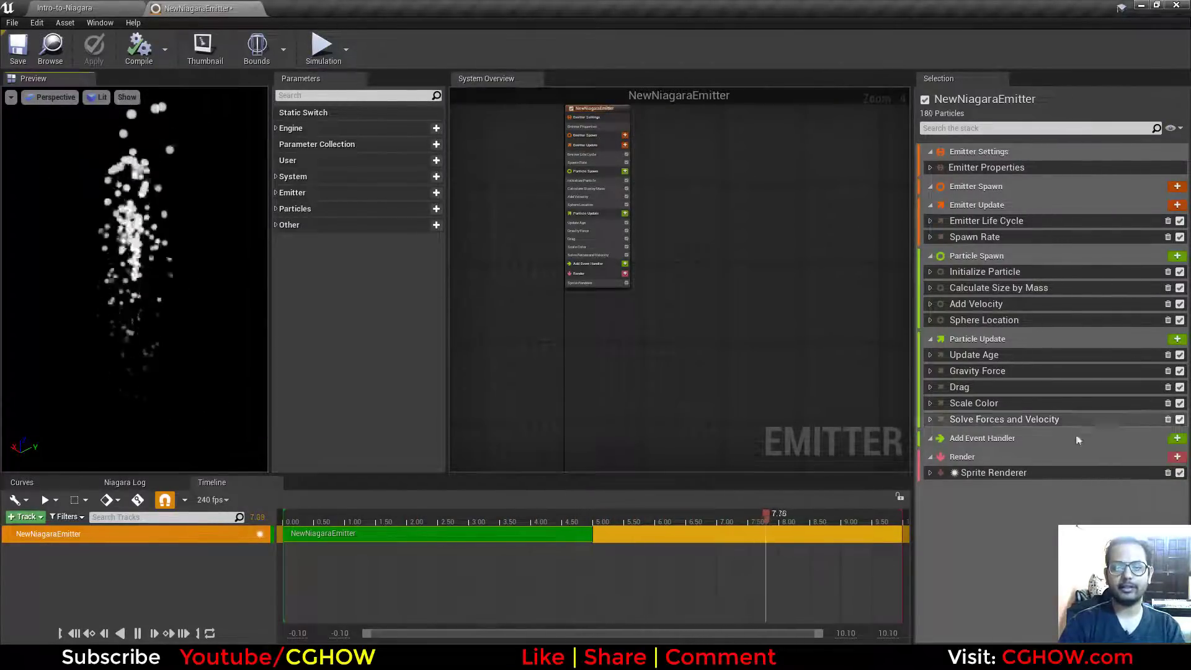
click(942, 474)
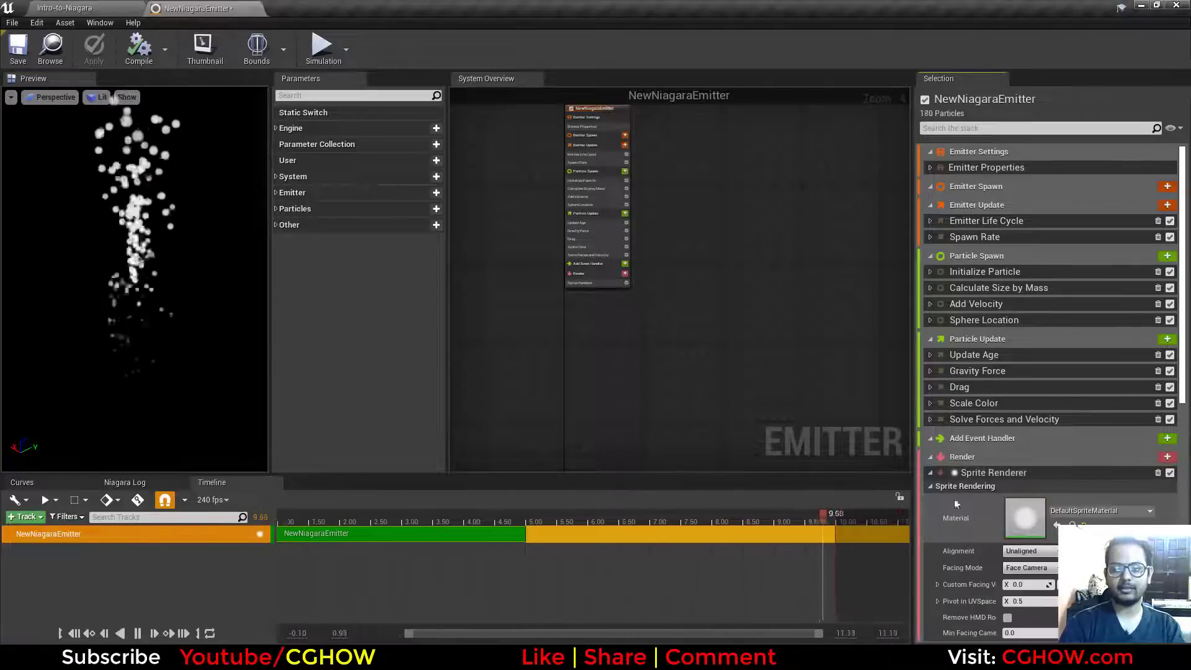
- Create a Particle System asset under its default name in the Effect98 folder and open it
click(64, 9)
right_click(487, 489)
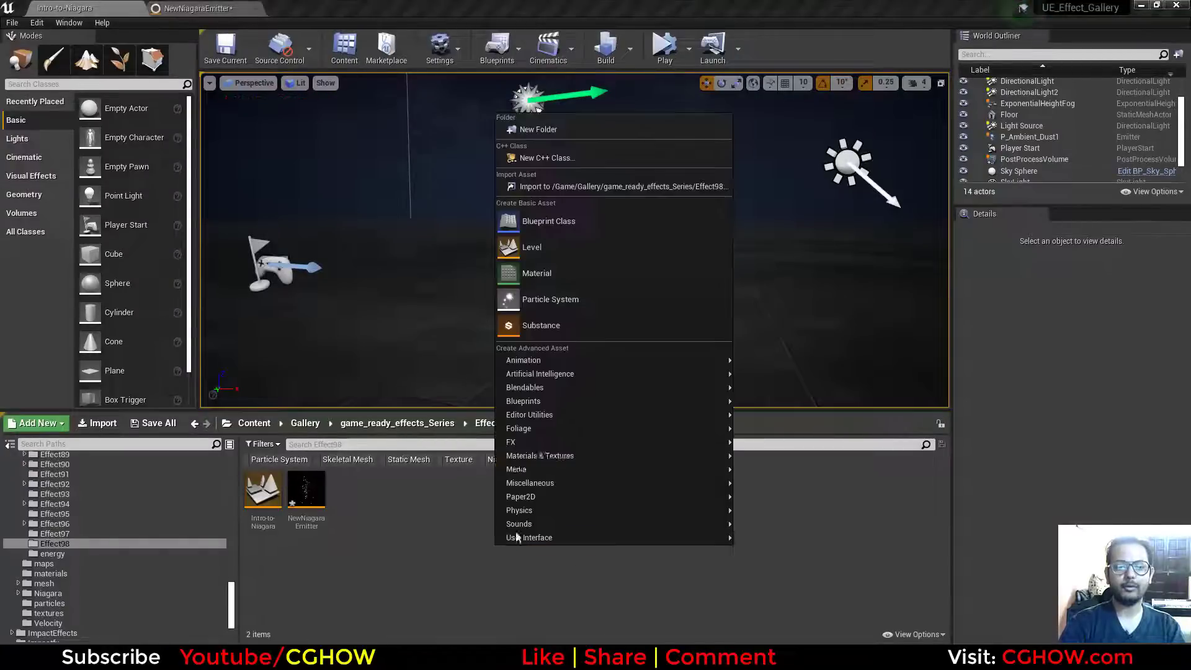
click(546, 300)
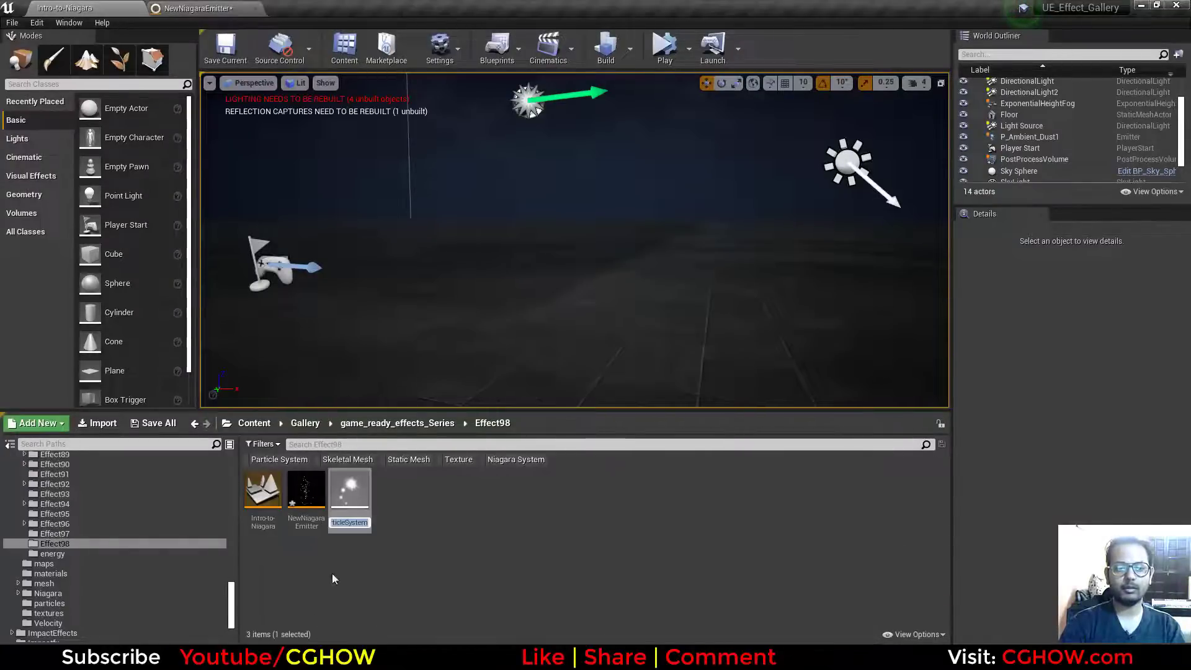
key(Return)
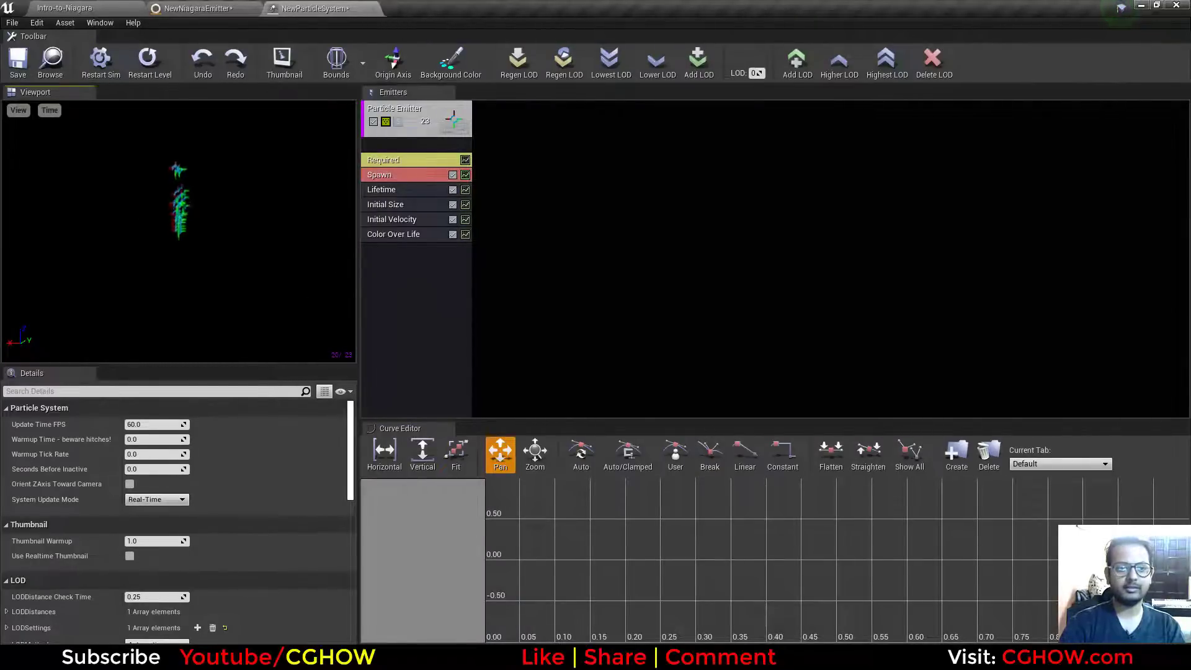
- Compare the Cascade particle preview with the Niagara emitter, inspect the Cascade Required module's settings, and close the particle system
middle_drag(179, 222, 154, 253)
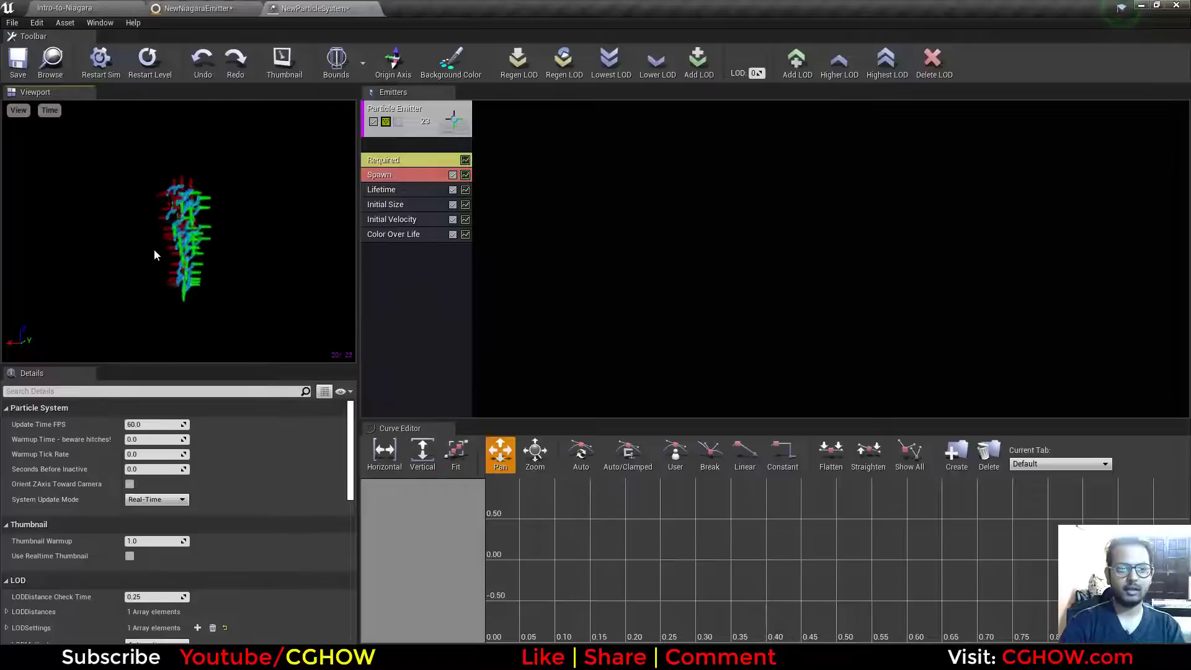
drag(154, 253, 196, 290)
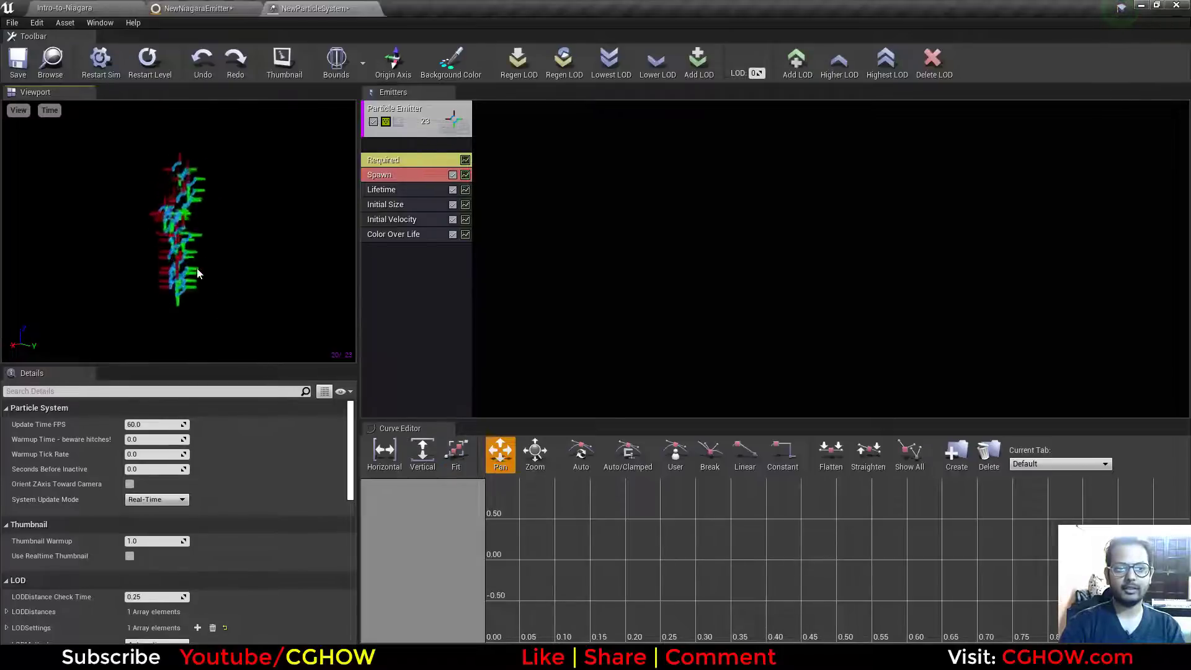
click(183, 6)
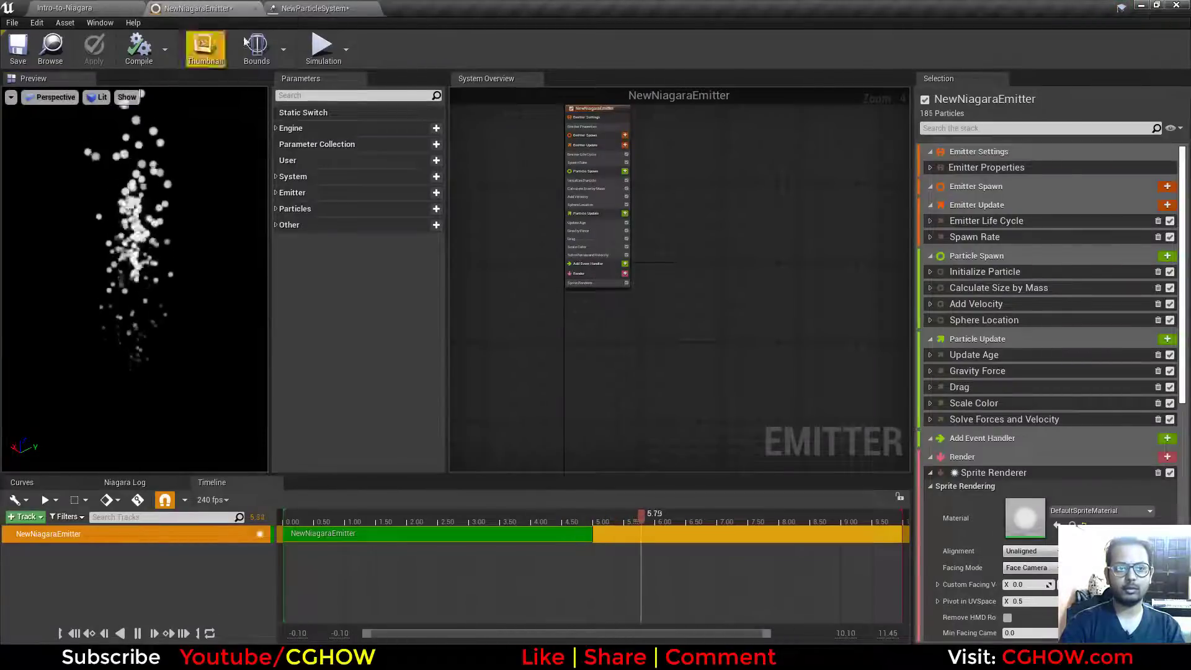
click(297, 8)
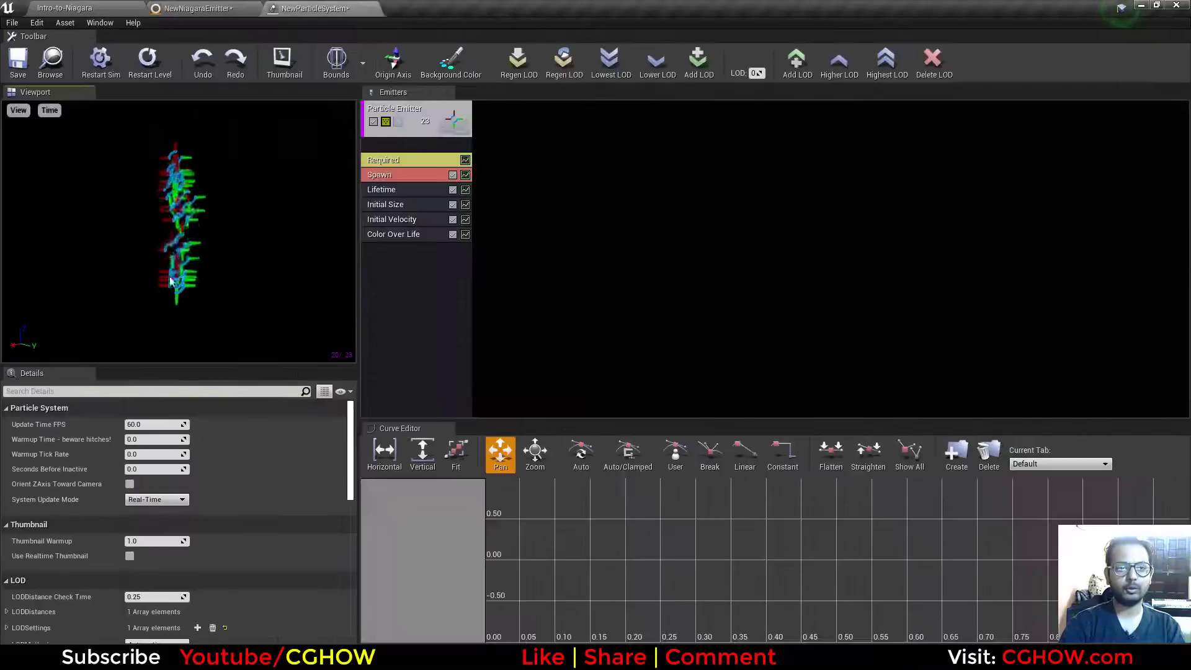
click(400, 161)
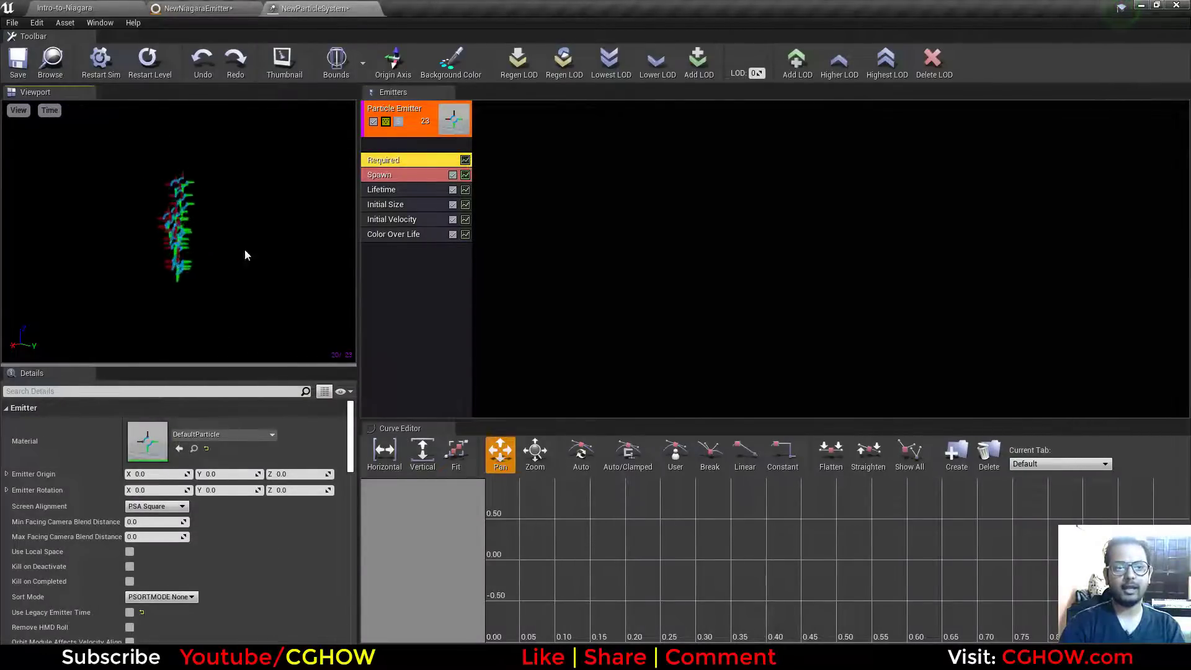
click(318, 5)
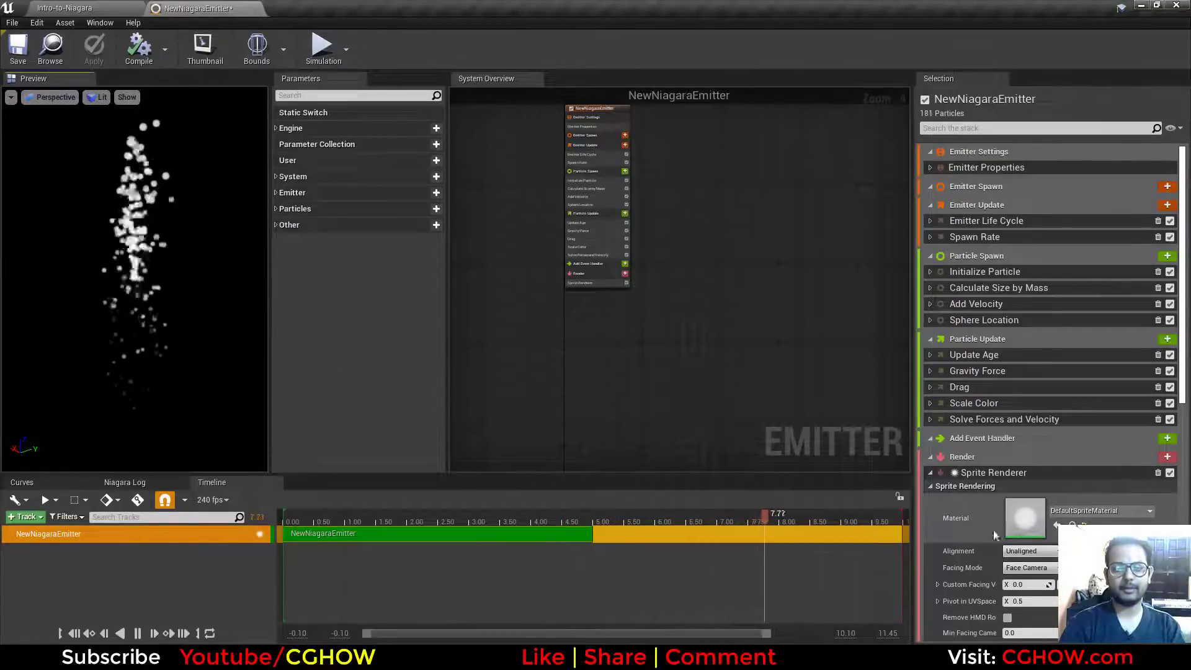
- Inspect the Niagara emitter's module stack and its System and Emitter parameter groups, leaving both groups collapsed
right_drag(656, 231, 650, 292)
scroll(641, 242, up, 4)
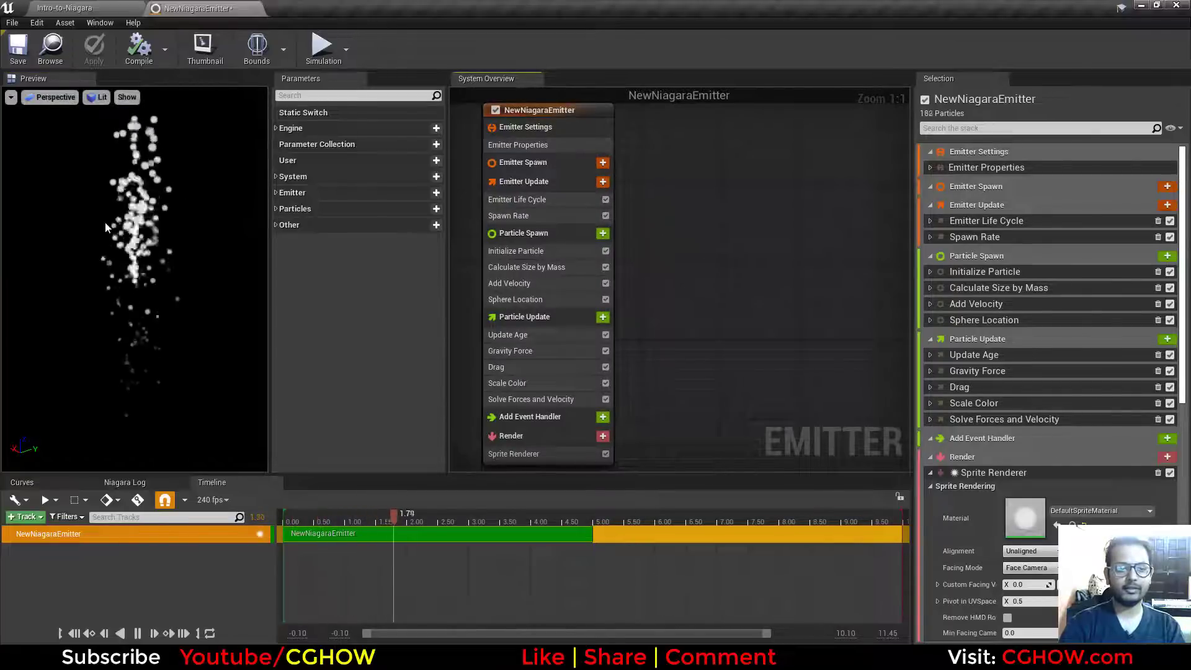
click(737, 217)
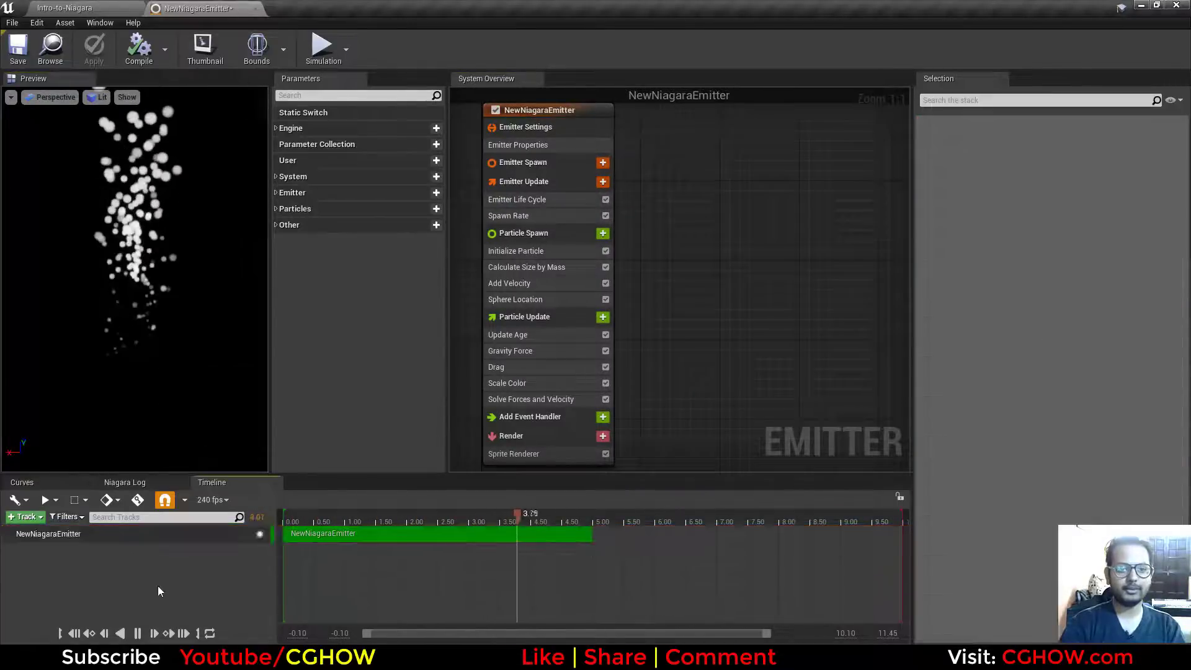
right_drag(737, 217, 700, 208)
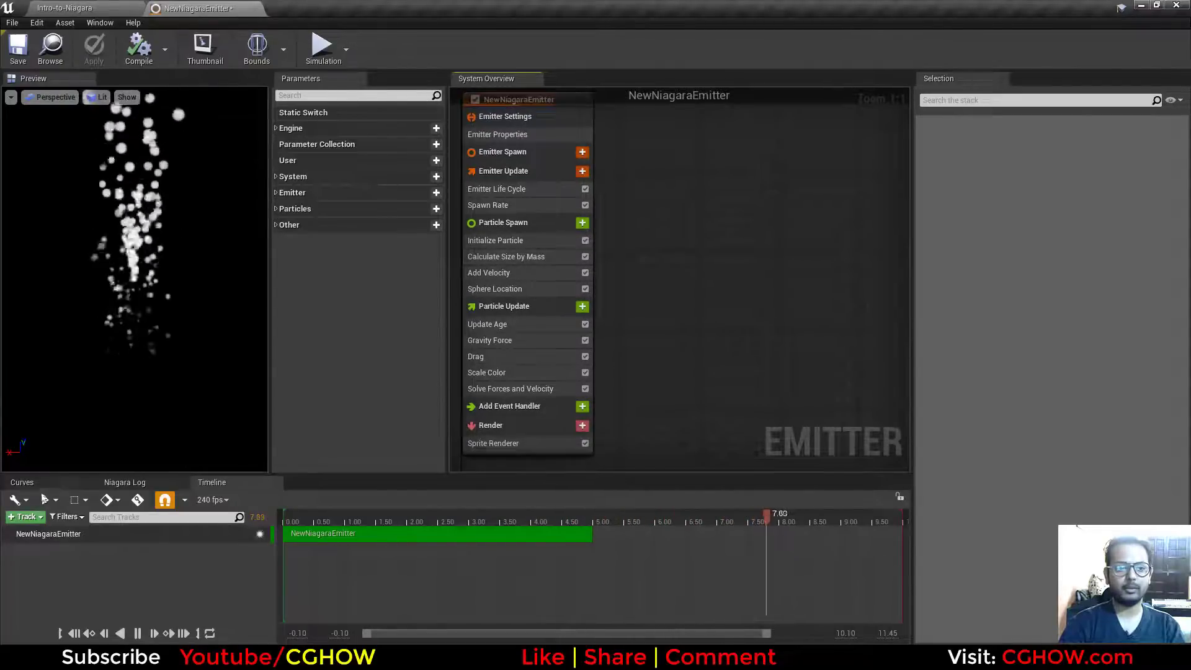
scroll(700, 208, down, 1)
click(280, 177)
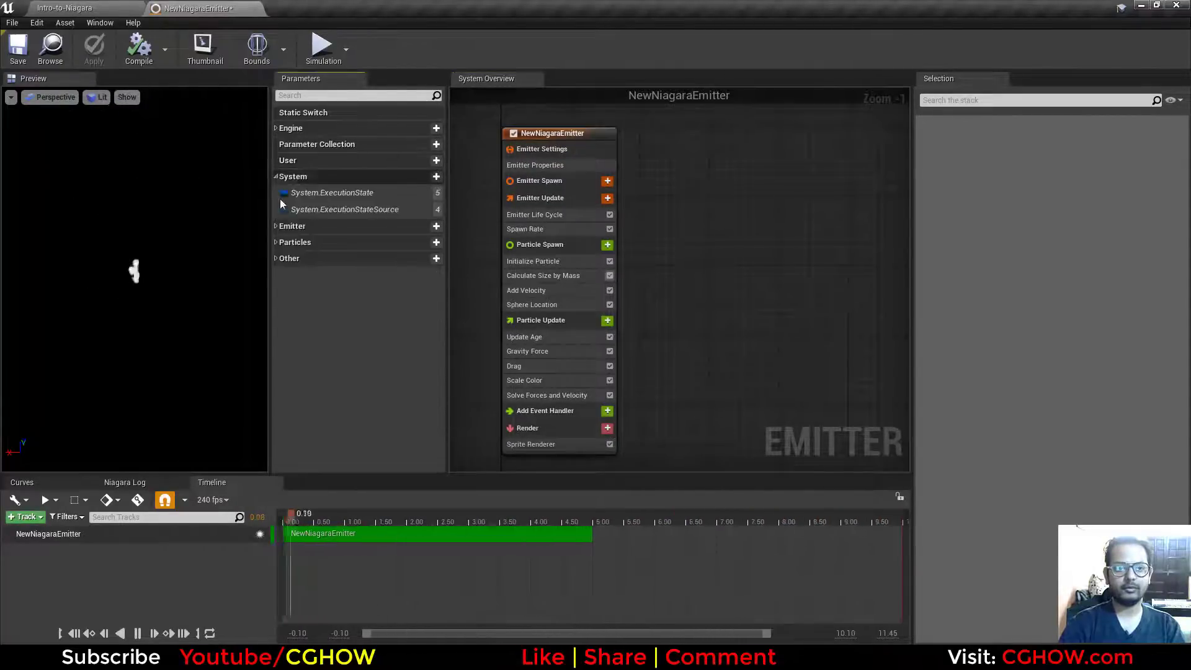
click(278, 227)
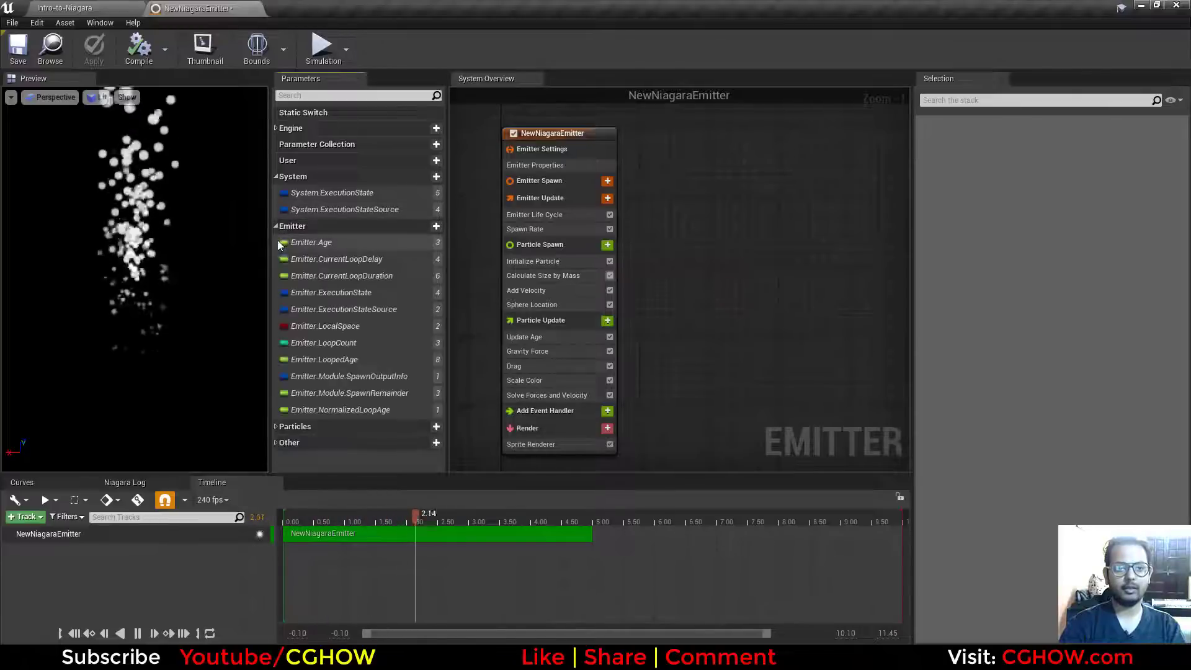
click(279, 227)
click(287, 177)
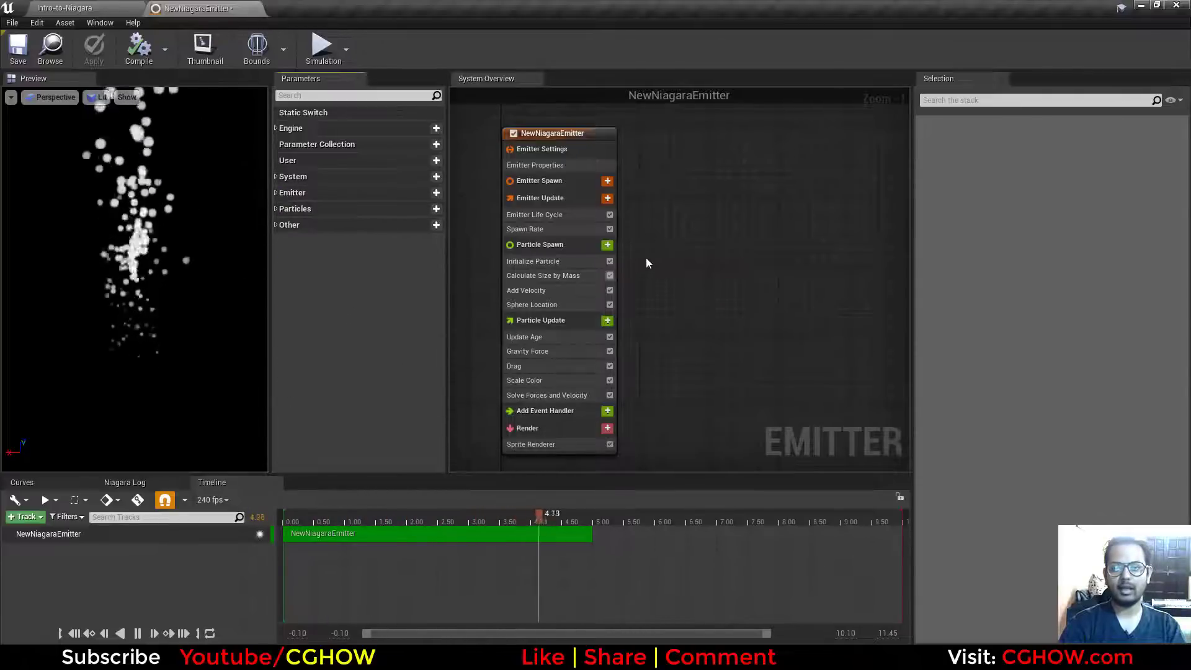
- Reposition the NewNiagaraEmitter node near the middle of the System Overview graph
drag(579, 136, 658, 113)
drag(659, 112, 669, 138)
scroll(1077, 510, down, 5)
scroll(1077, 510, up, 5)
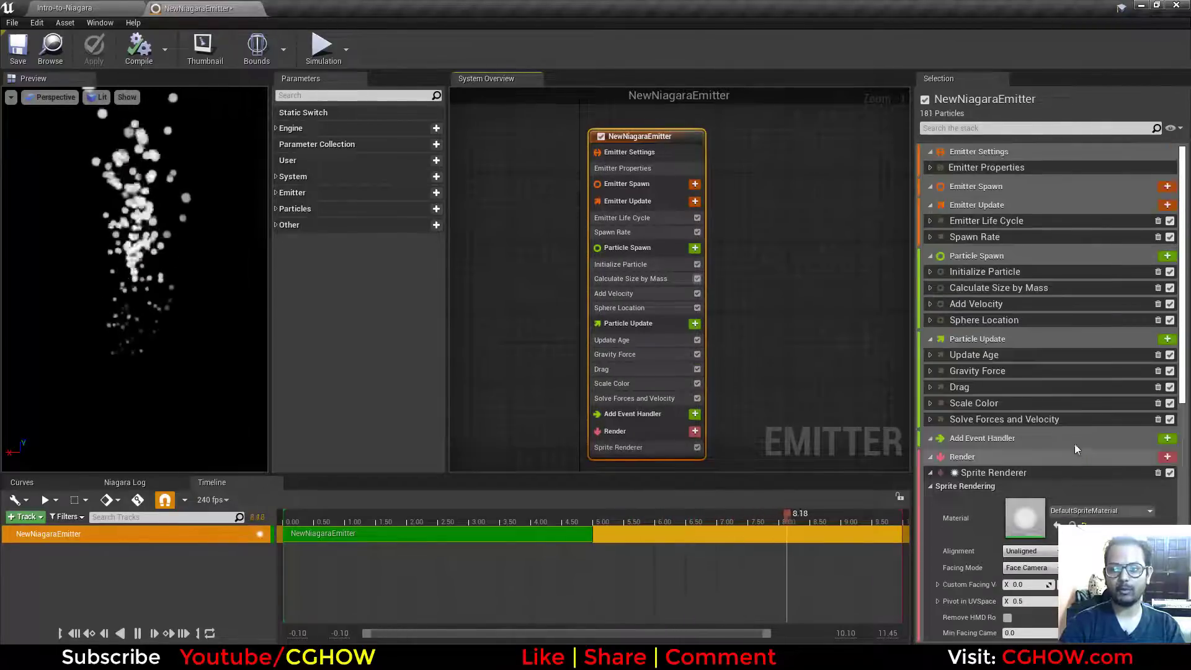
- Examine the settings of the emitter's Initialize Particle, Calculate Size by Mass, Add Velocity and Update Age modules
click(931, 371)
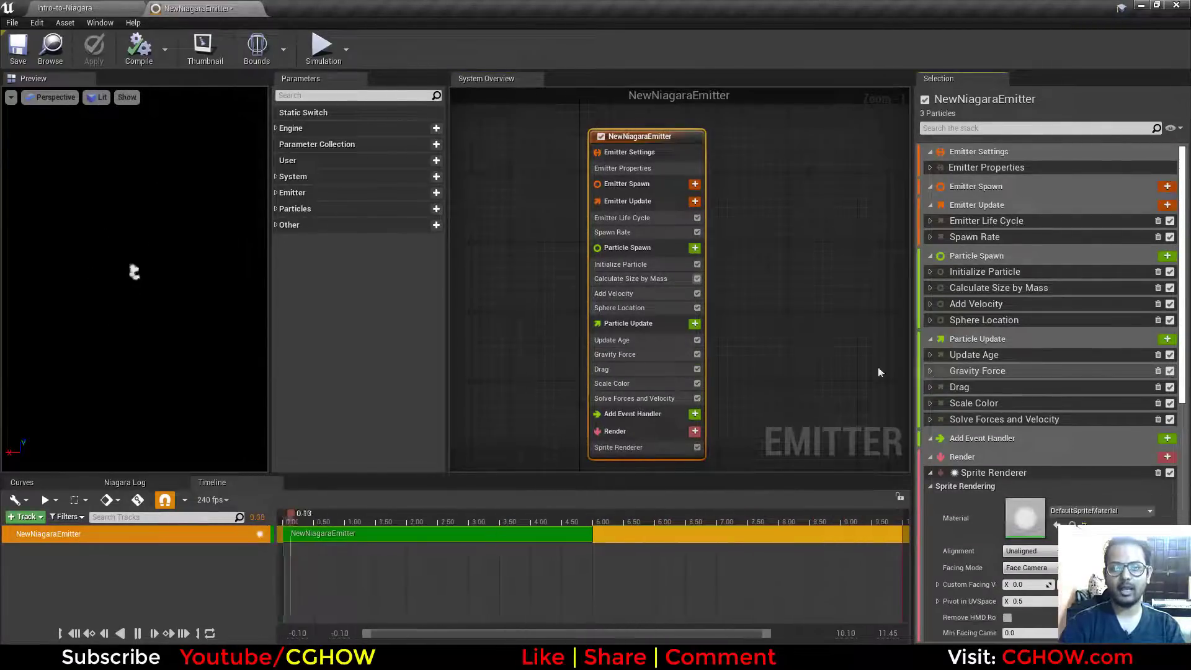
click(645, 265)
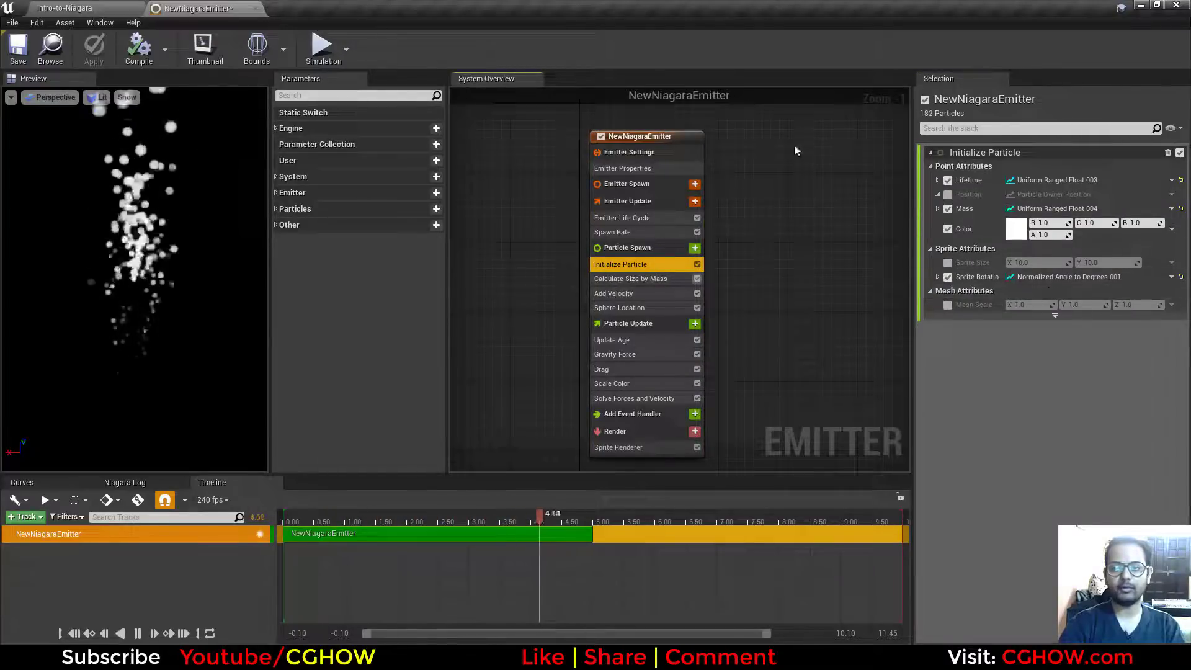
click(627, 279)
click(614, 294)
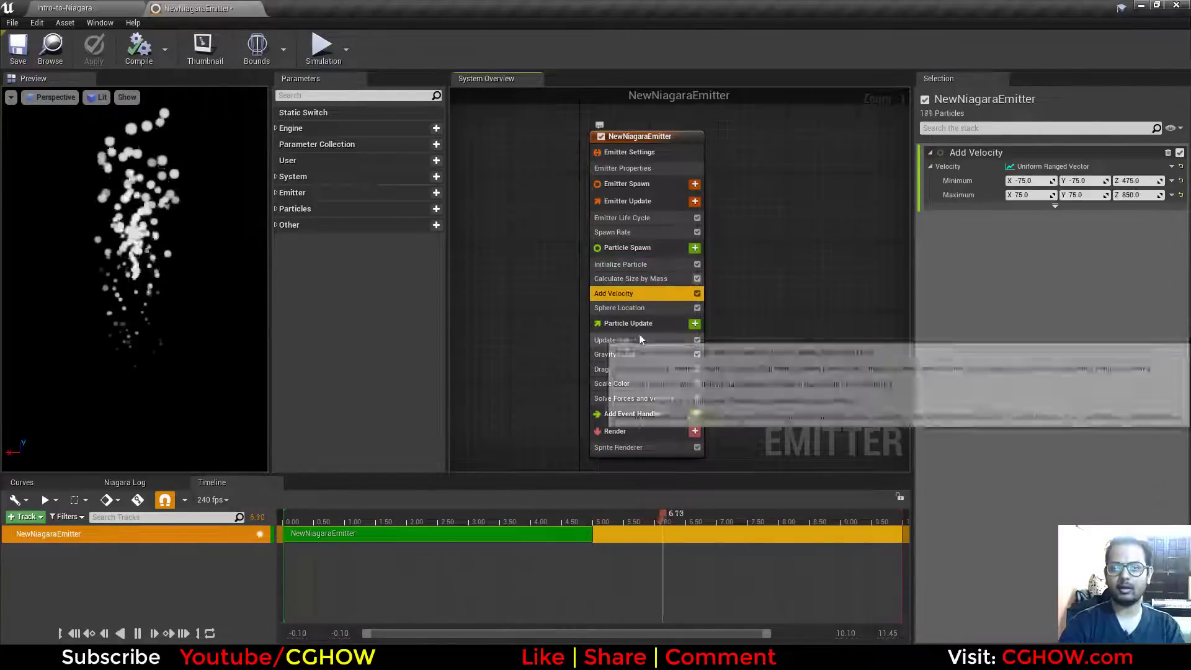
click(615, 340)
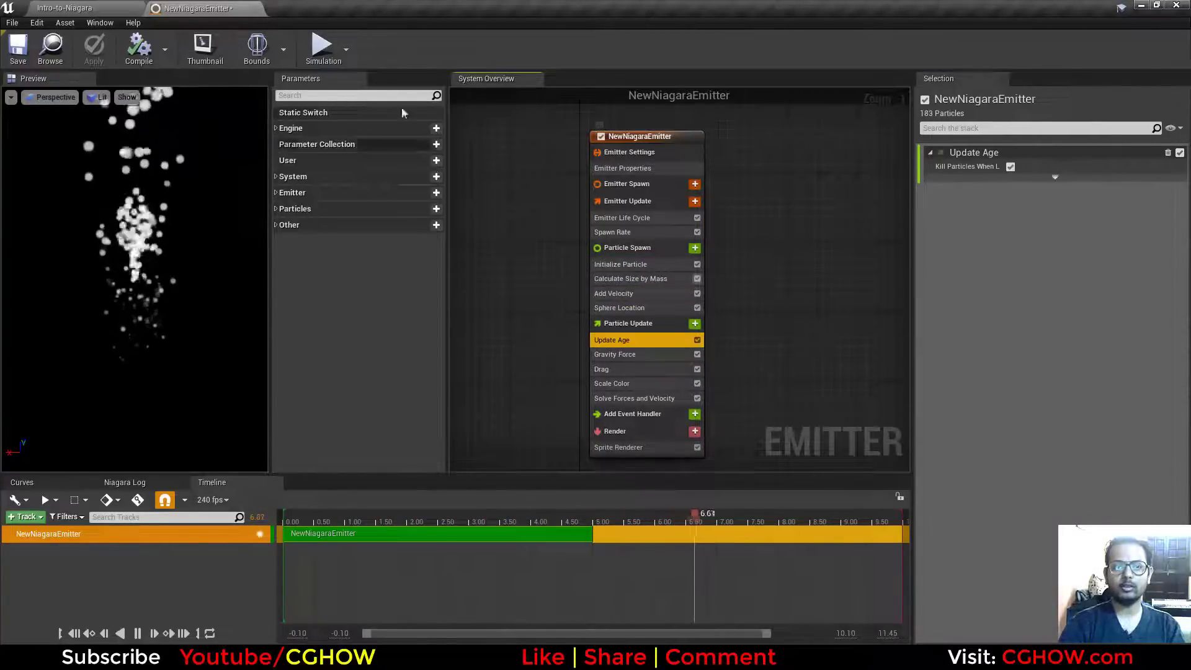
- Save the Niagara emitter and try to place its asset directly in the level
click(17, 48)
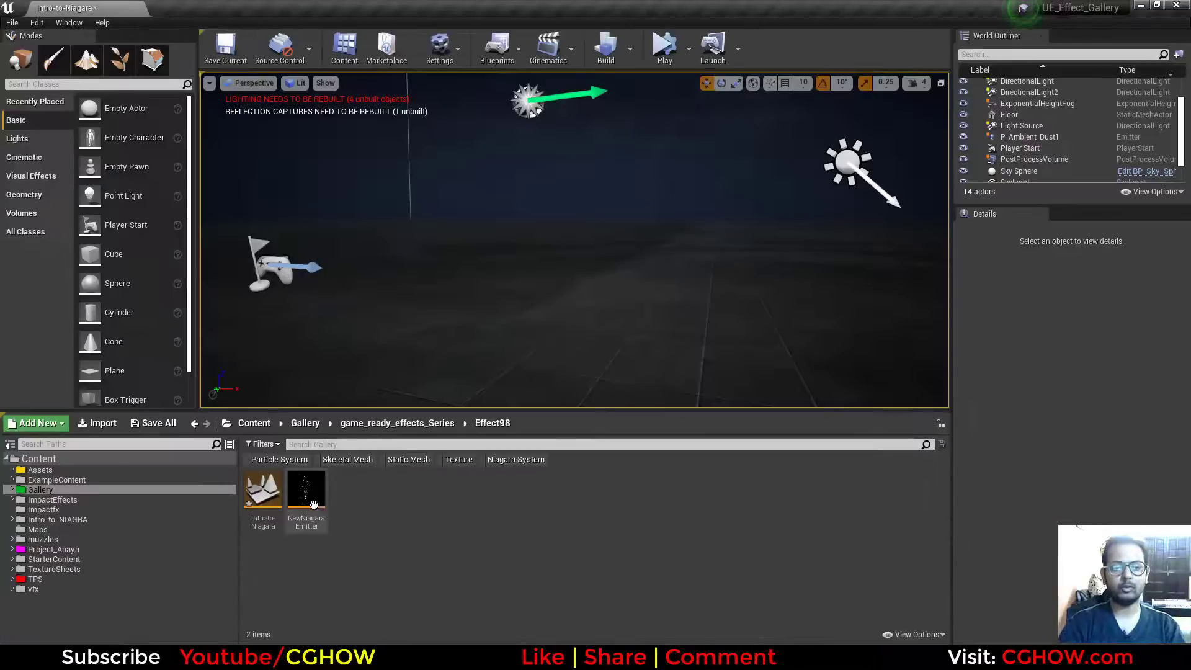
drag(313, 504, 503, 307)
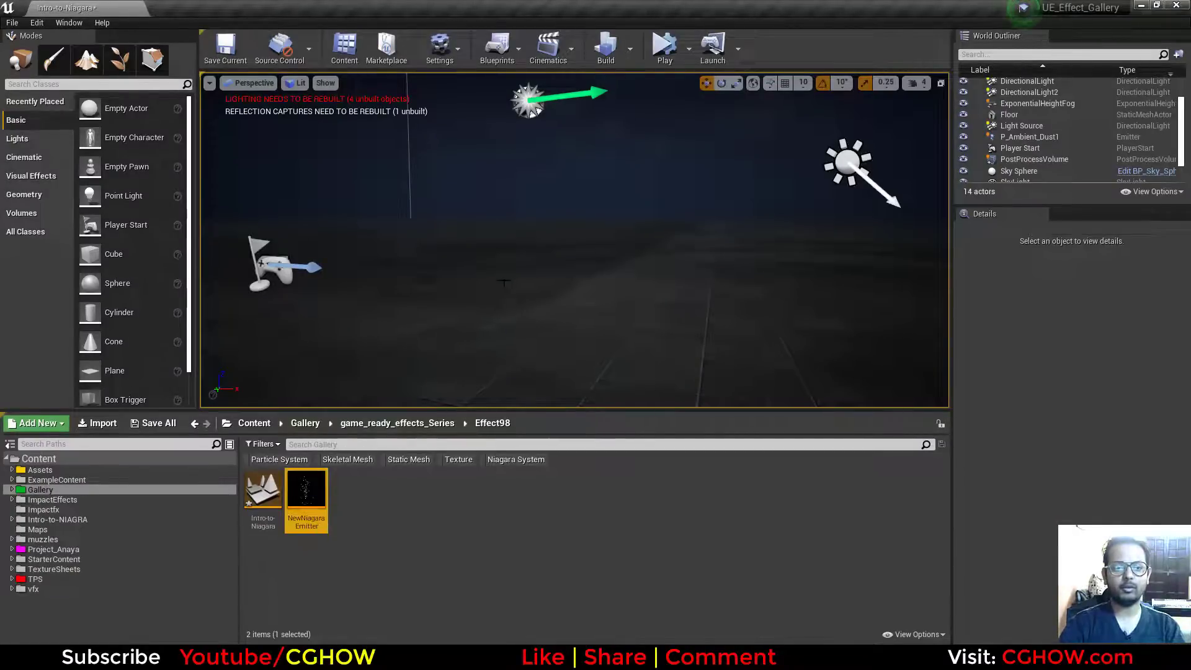
double_click(312, 497)
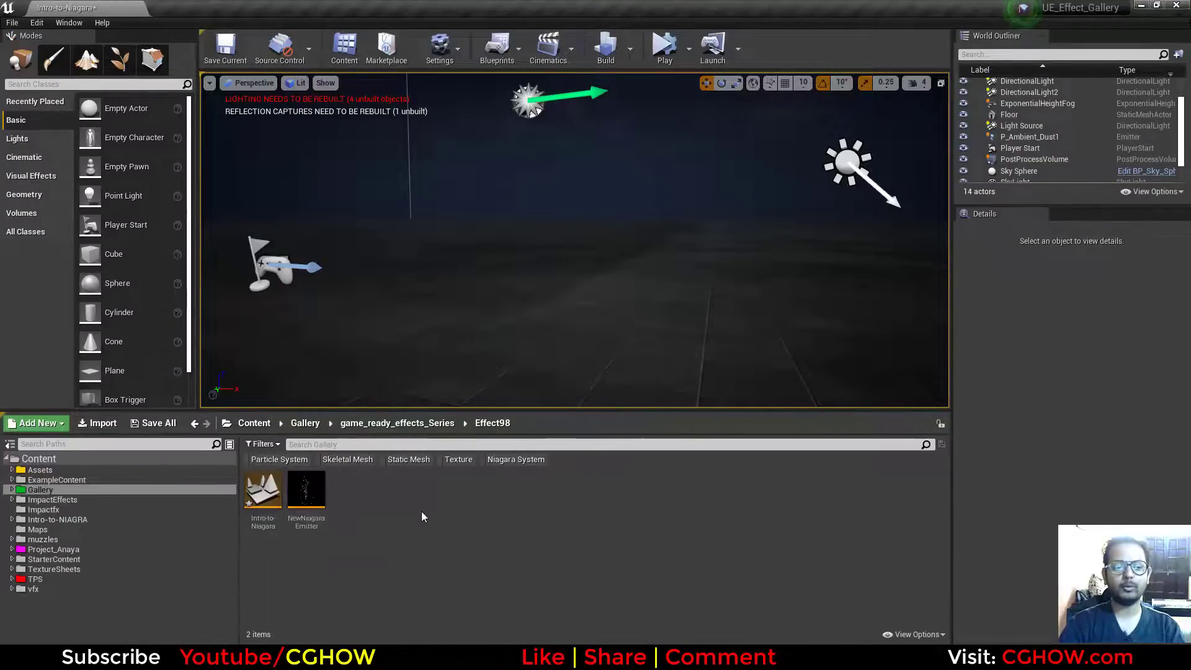
- Create a Niagara System from the NewNiagaraEmitter asset under its default name and place it in the level
right_click(307, 491)
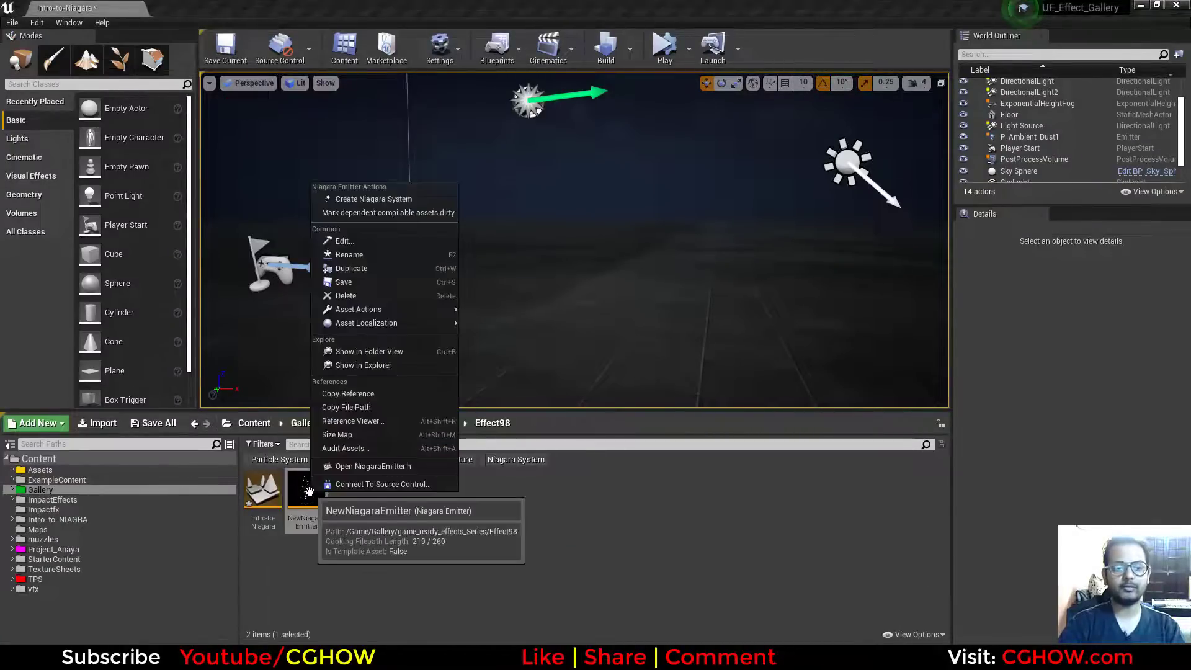
click(378, 196)
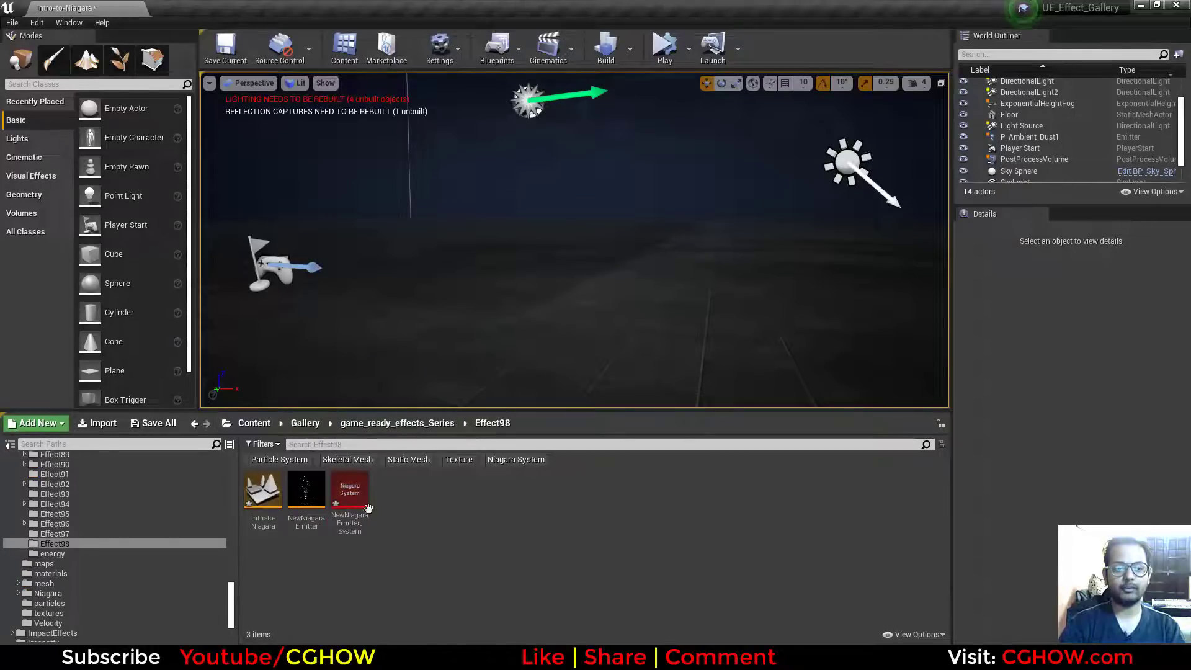
drag(369, 509, 514, 323)
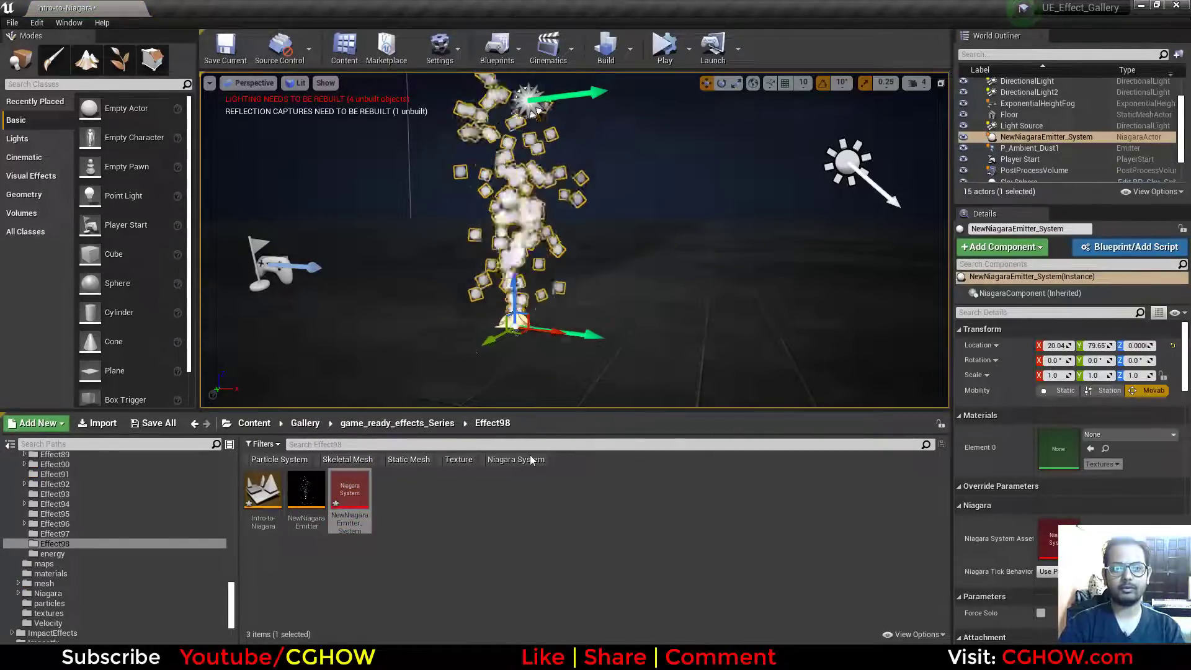
- Delete the placed Niagara system from the level and its system asset from the Effect98 folder
key(Delete)
double_click(358, 500)
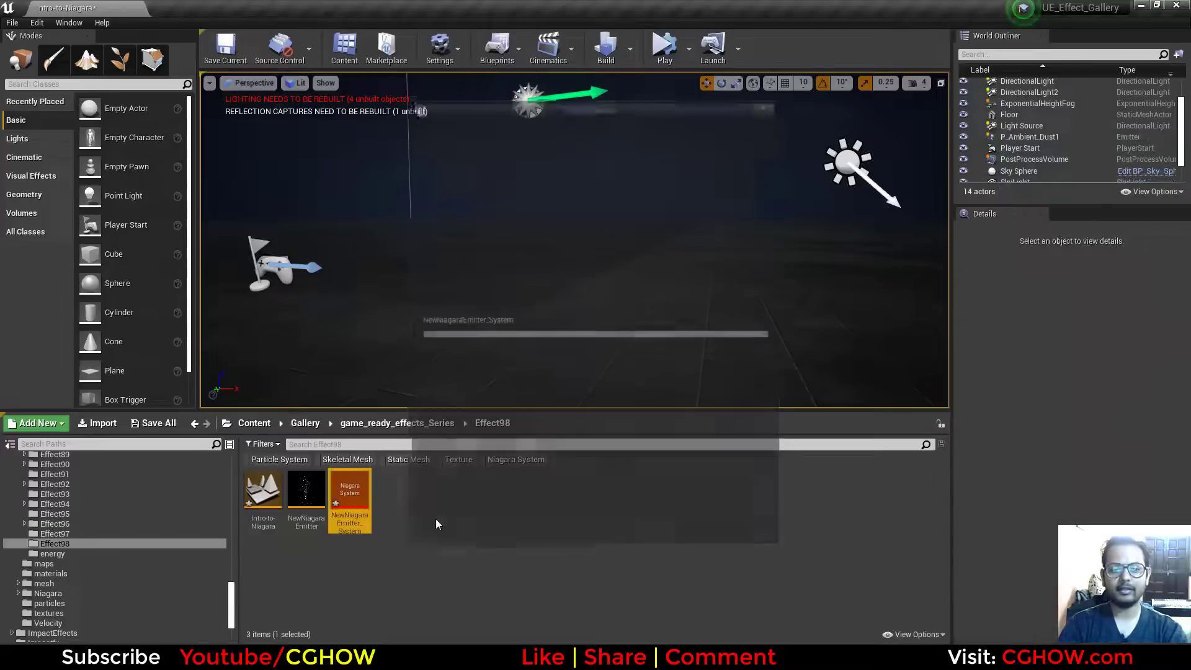
click(520, 525)
- Start a new Niagara System asset in the Effect98 folder
right_click(445, 489)
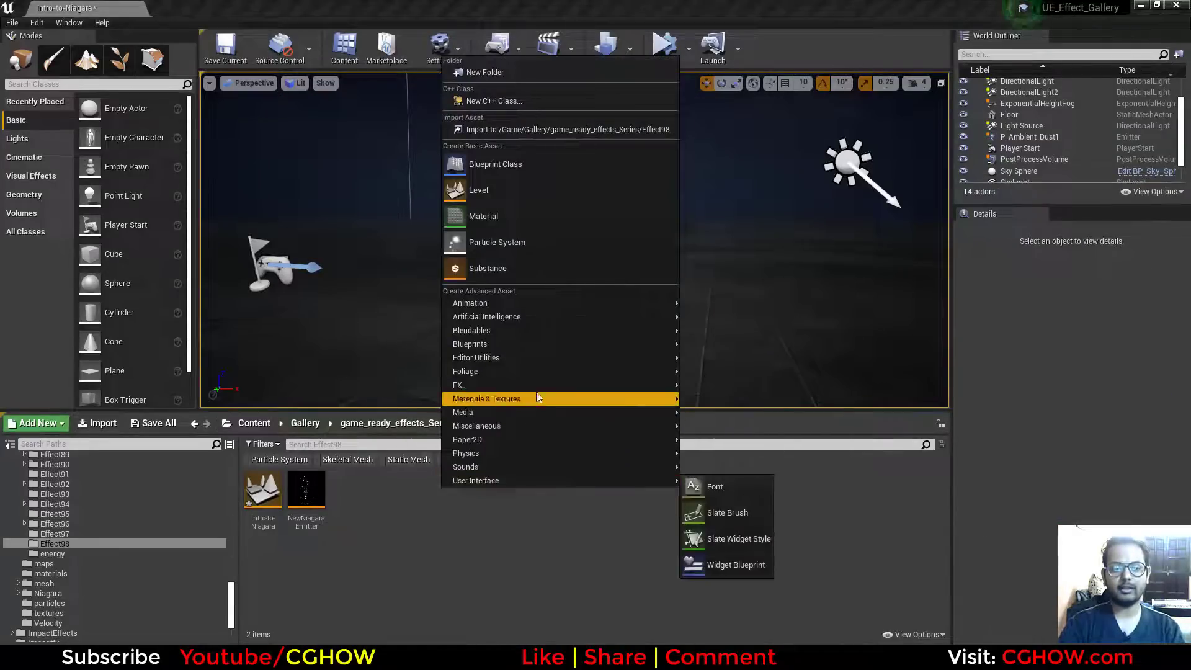
mouse_move(554, 385)
click(757, 543)
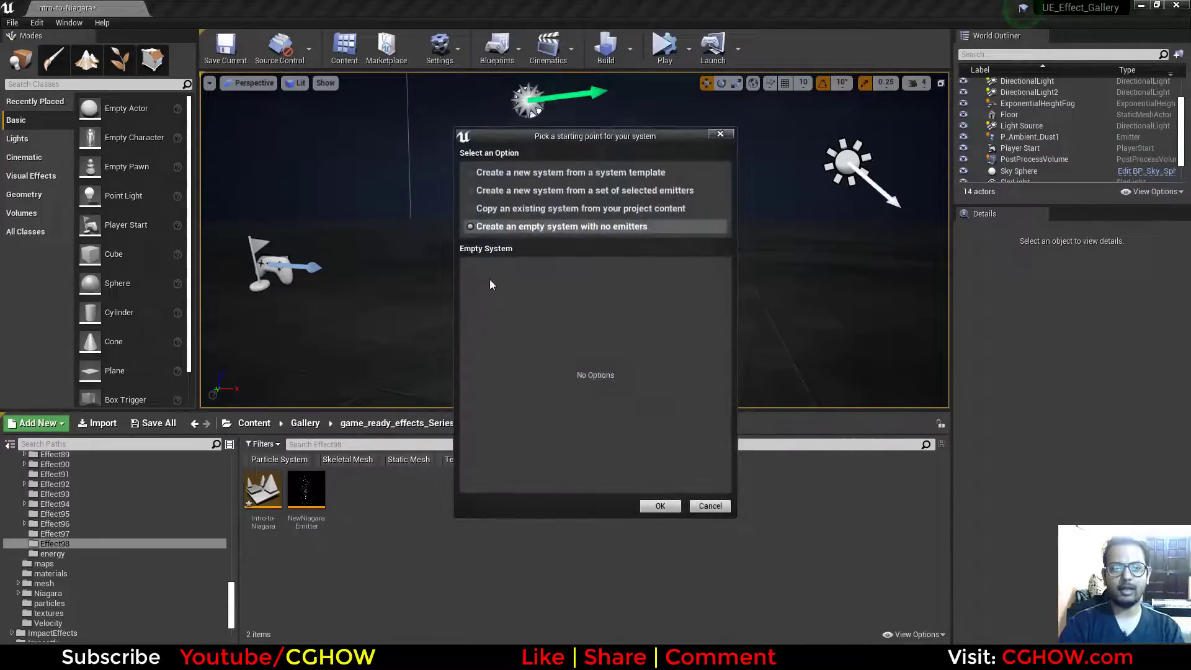